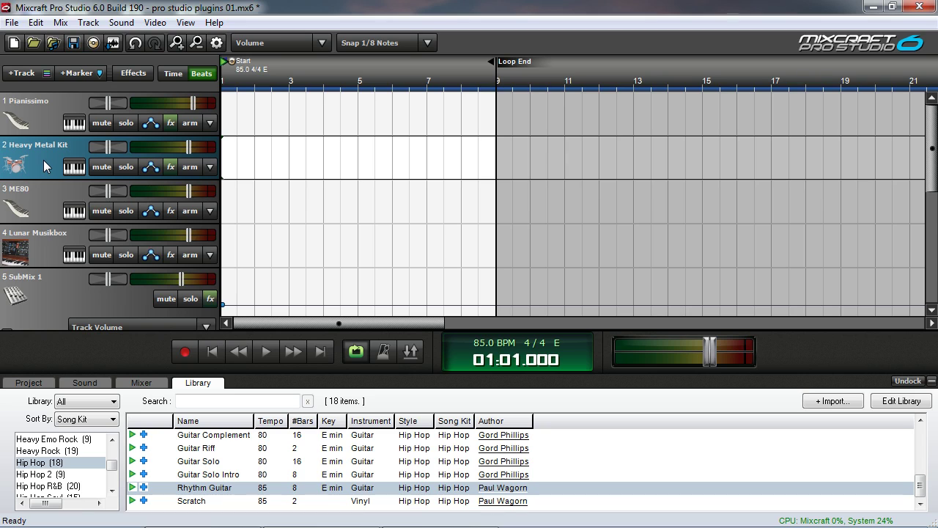
Enable Classic Reverb on the Heavy Metal Kit track and audition its settings.
{"action": "left_click", "coordinate": [171, 168]}
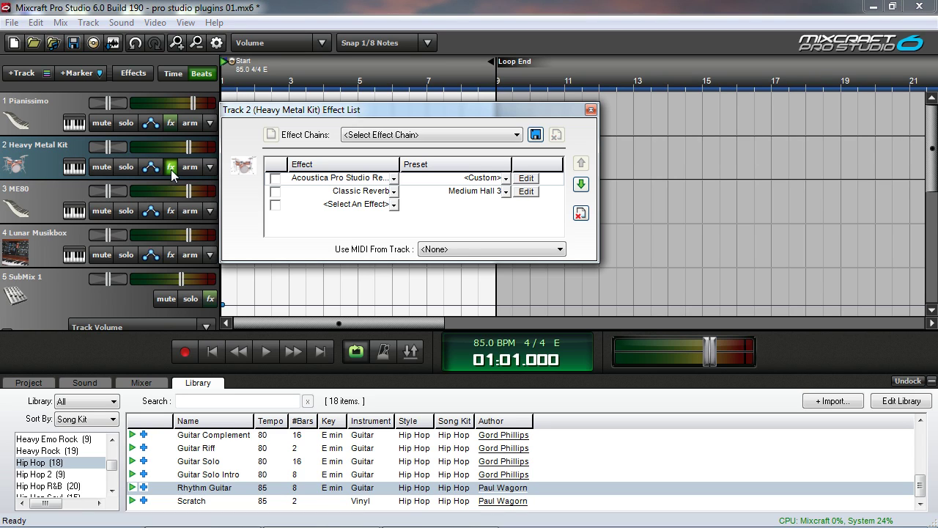
{"action": "left_click", "coordinate": [275, 192]}
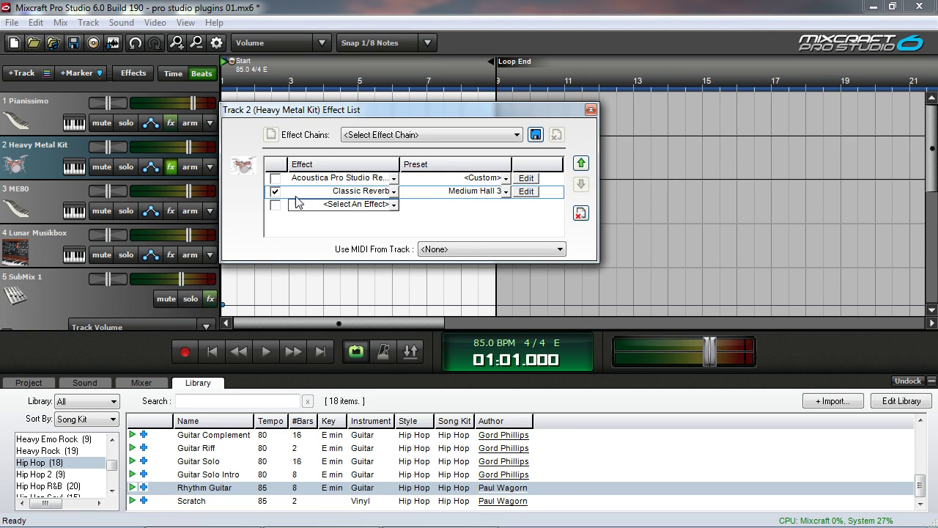
{"action": "left_click", "coordinate": [527, 191]}
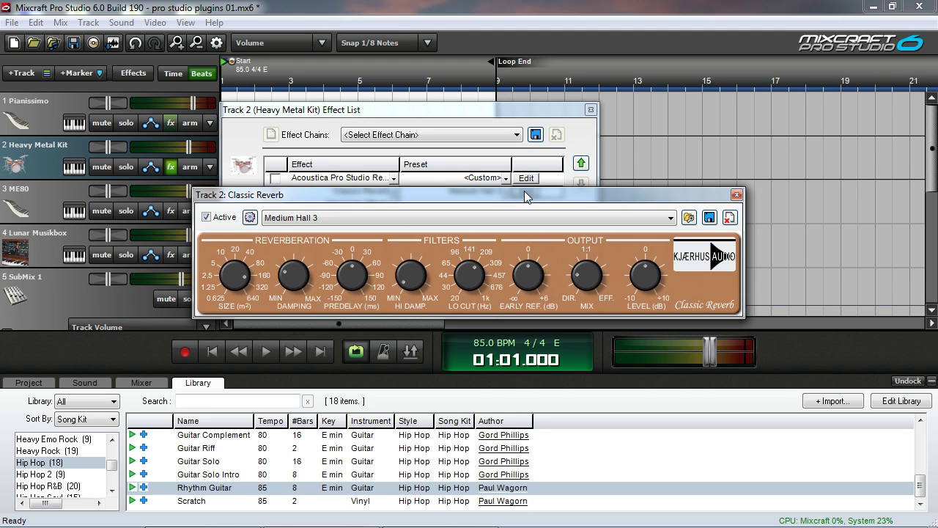
{"action": "left_click", "coordinate": [737, 194]}
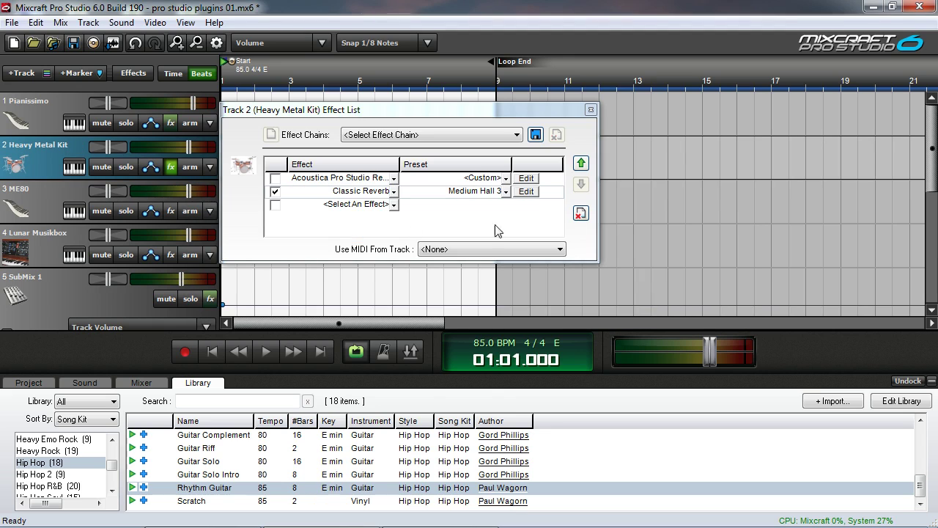
Swap Classic Reverb for Acoustica Pro Studio Reverb and review its settings window.
{"action": "left_click", "coordinate": [275, 192]}
{"action": "left_click", "coordinate": [275, 178]}
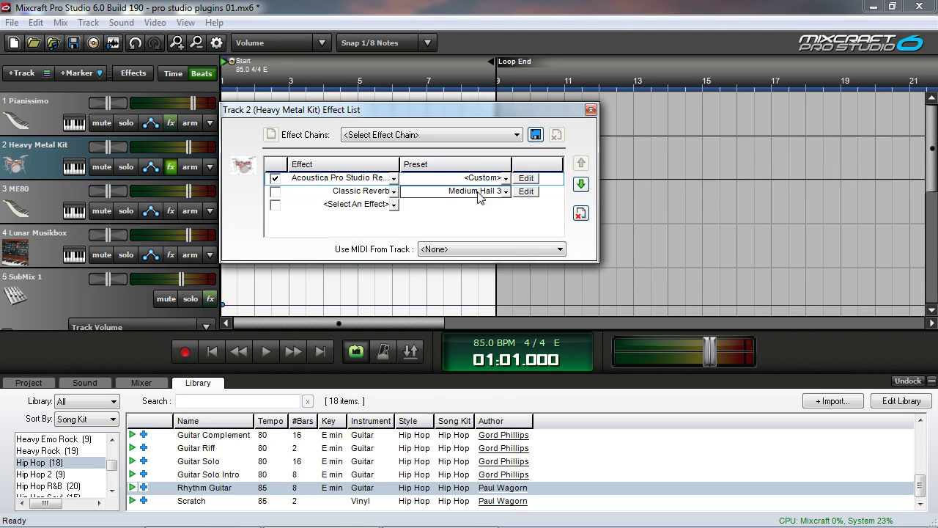
{"action": "left_click", "coordinate": [526, 180]}
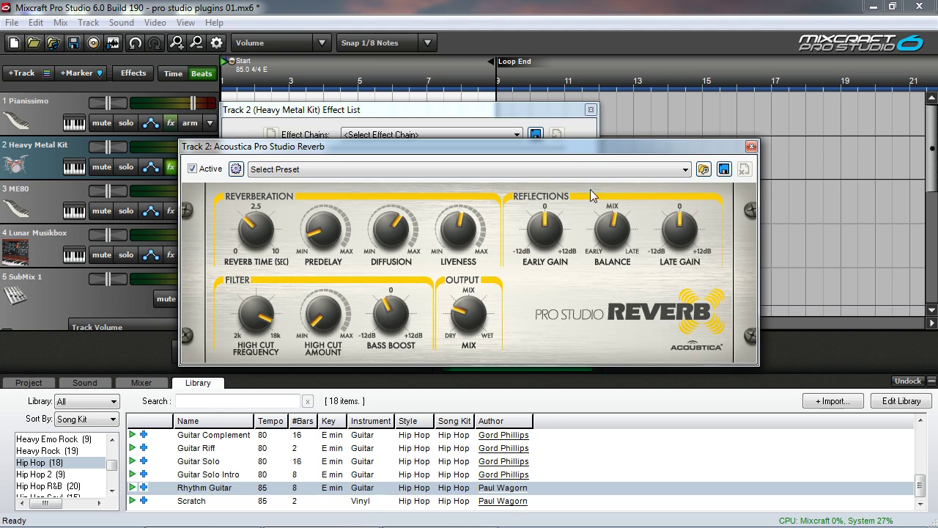
{"action": "left_click", "coordinate": [752, 146]}
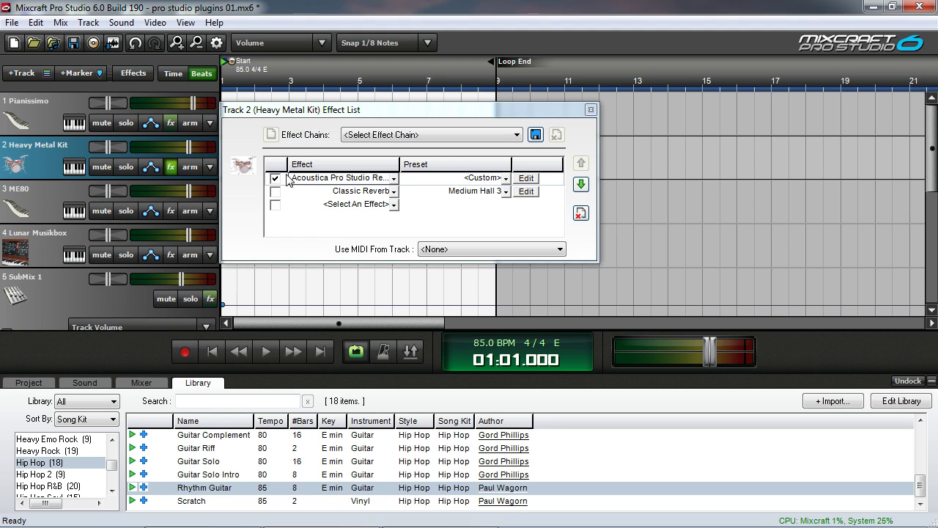
Turn on Classic Reverb for the Pianissimo piano track and move its window beside the piano.
{"action": "left_click", "coordinate": [590, 110]}
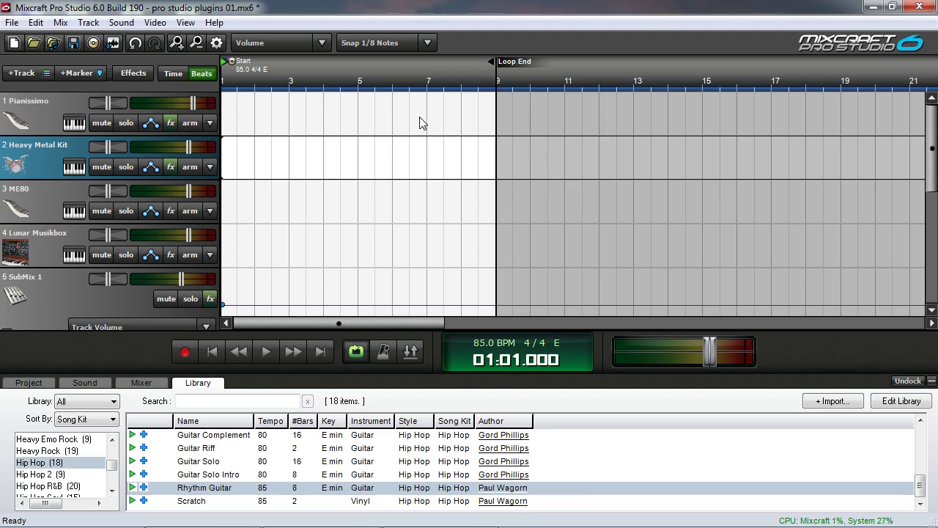
{"action": "left_click", "coordinate": [44, 122]}
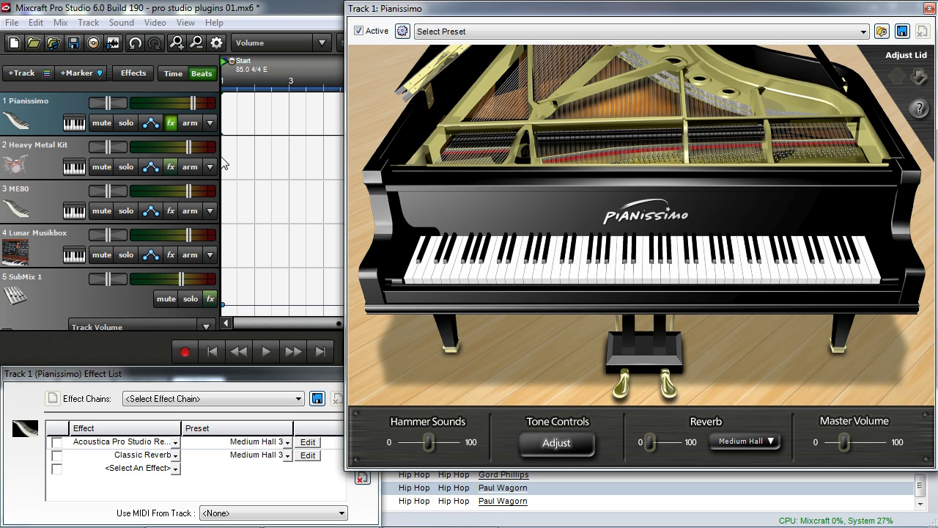
{"action": "left_click", "coordinate": [56, 456]}
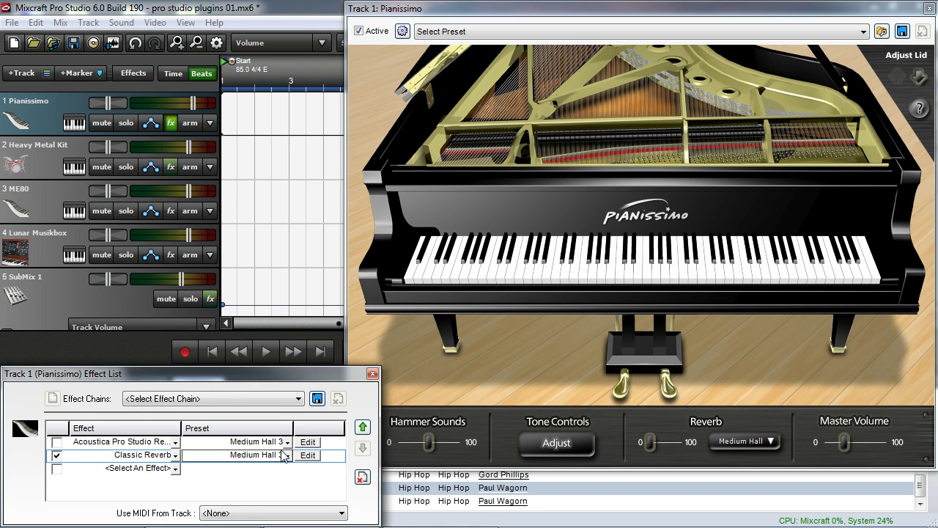
{"action": "left_click", "coordinate": [308, 455]}
{"action": "left_click_drag", "start_coordinate": [338, 235], "coordinate": [535, 403]}
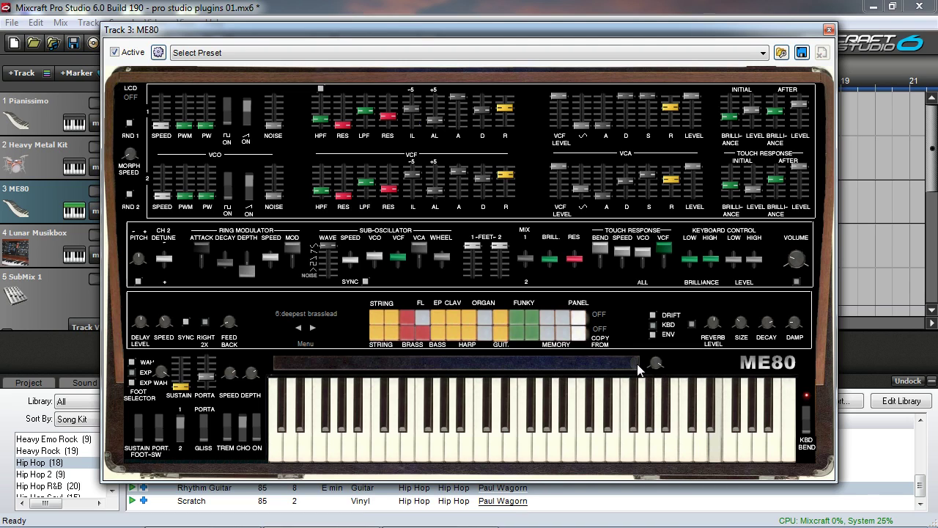
Sweep the ribbon controller above the ME80 keyboard on track 3.
{"action": "left_click_drag", "start_coordinate": [606, 368], "coordinate": [451, 381]}
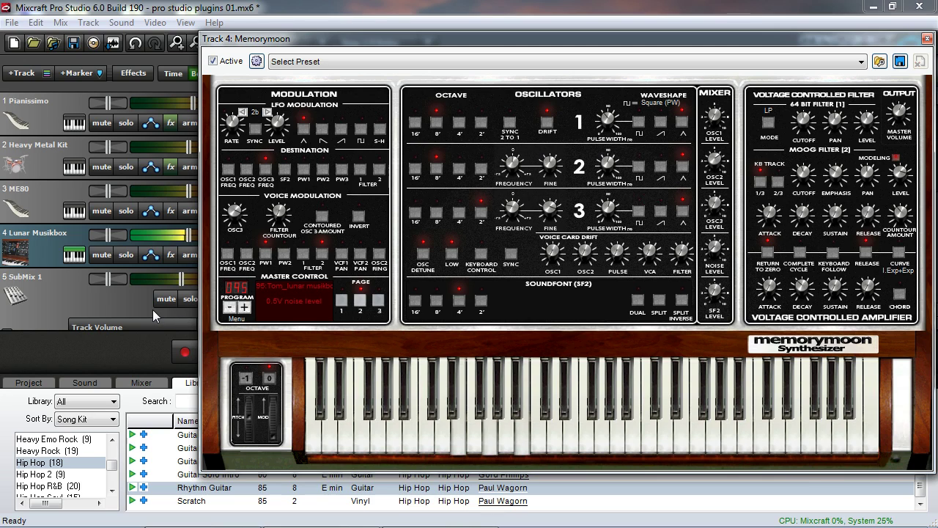
Switch the Memorymoon synth to its page 1 controls.
{"action": "left_click", "coordinate": [343, 301]}
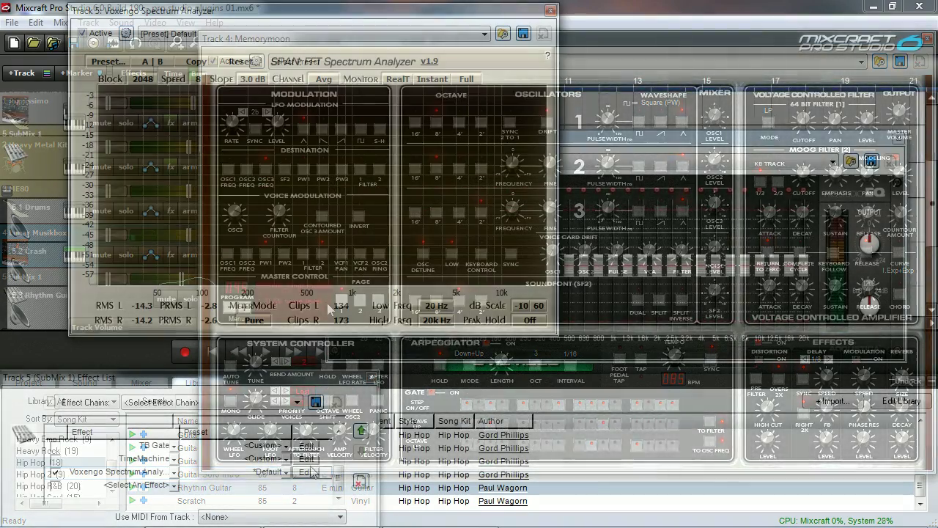
Start playback and boost the 31-band EQ about 5.5 dB at 63 Hz and slightly at 5 kHz.
{"action": "left_click_drag", "start_coordinate": [236, 11], "coordinate": [167, 8]}
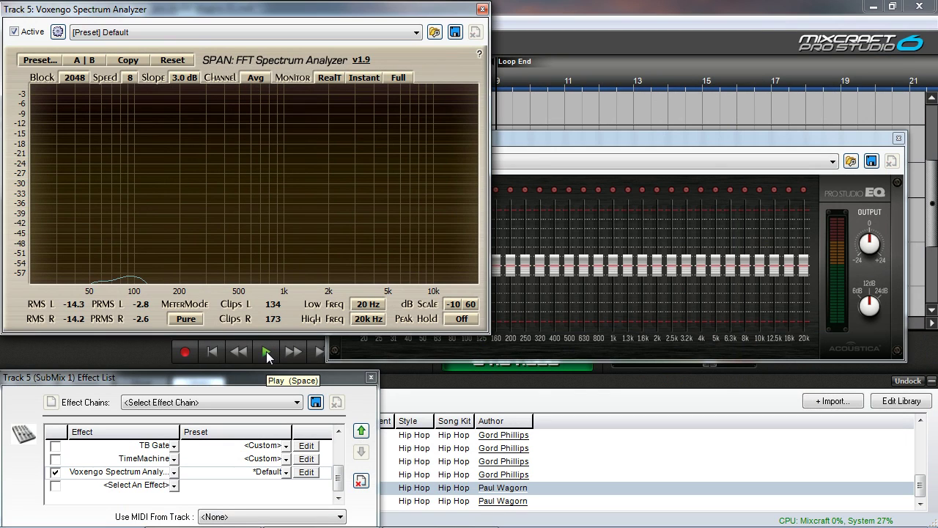
{"action": "left_click_drag", "start_coordinate": [585, 139], "coordinate": [613, 293]}
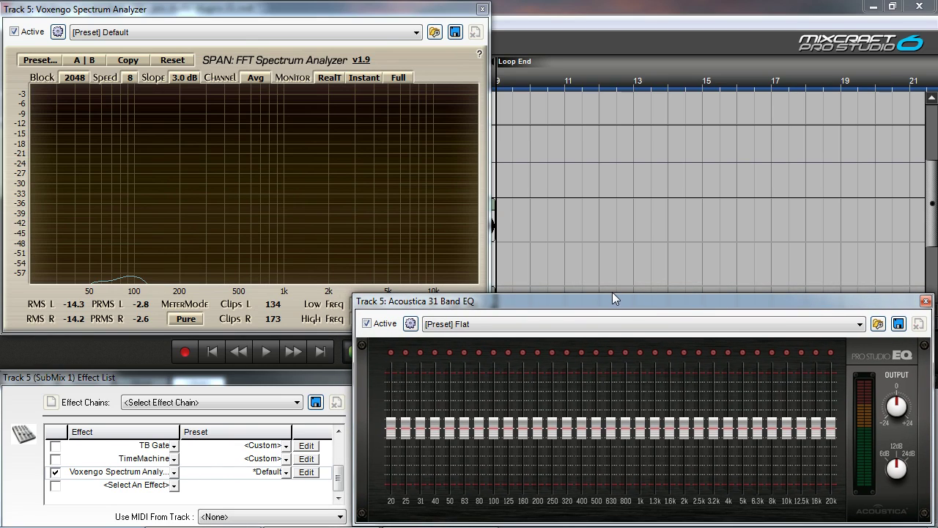
{"action": "left_click", "coordinate": [269, 353]}
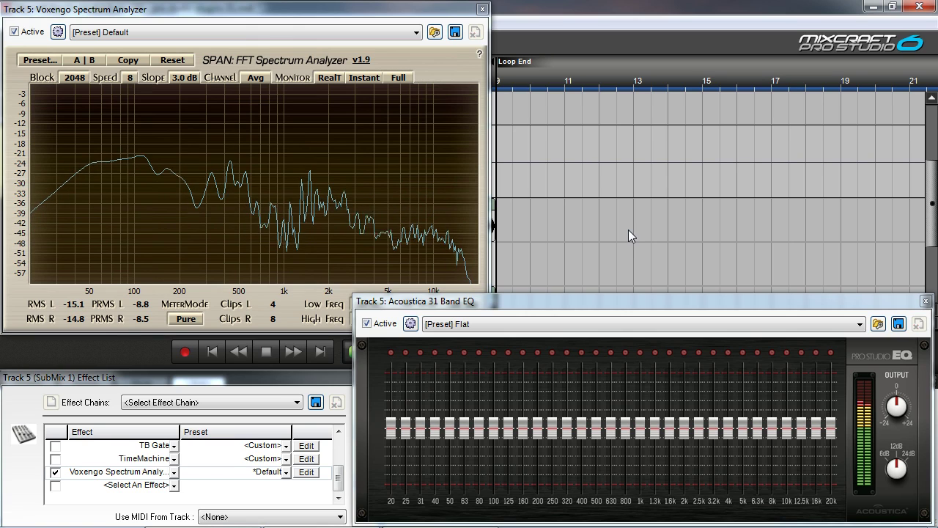
{"action": "left_click_drag", "start_coordinate": [464, 429], "coordinate": [420, 420]}
{"action": "left_click_drag", "start_coordinate": [742, 429], "coordinate": [816, 414]}
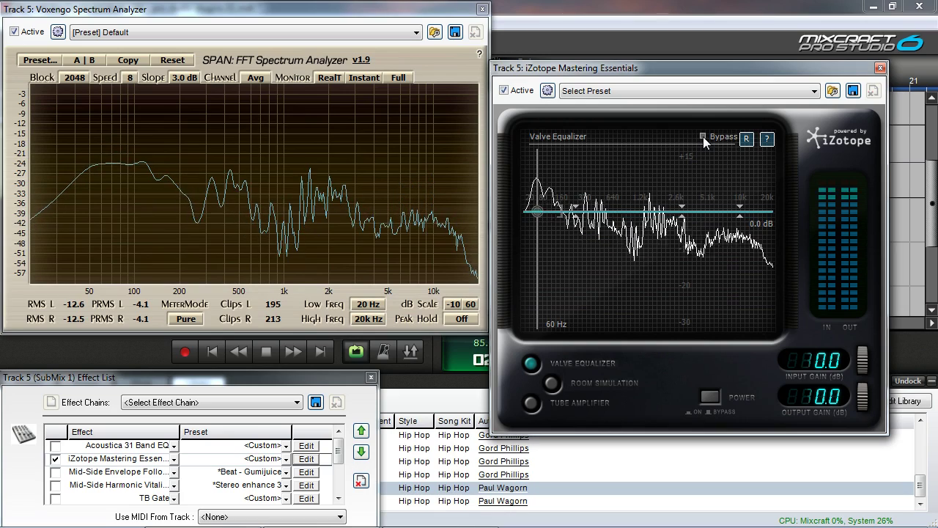
Preview the Room Simulation and Tube Amplifier modules, then return to the Valve Equalizer.
{"action": "left_click", "coordinate": [552, 383]}
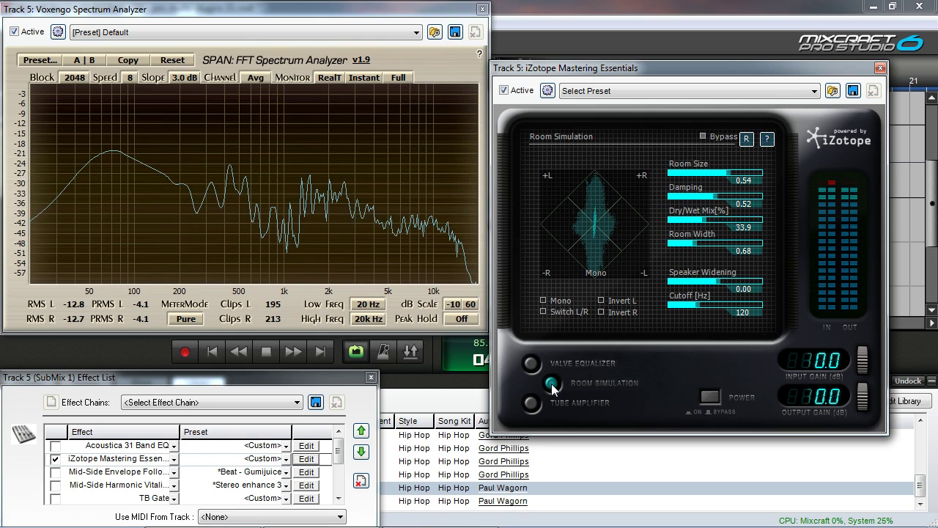
{"action": "left_click", "coordinate": [532, 403]}
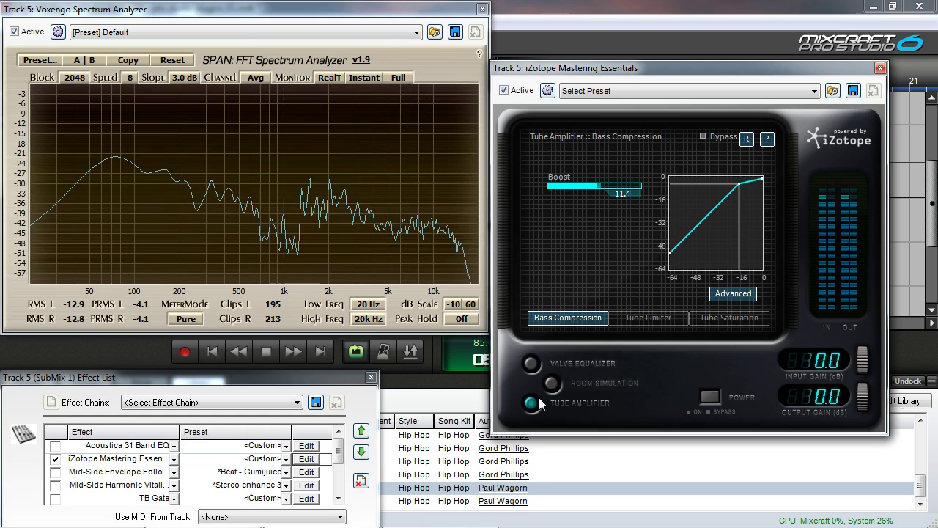
{"action": "left_click", "coordinate": [531, 362]}
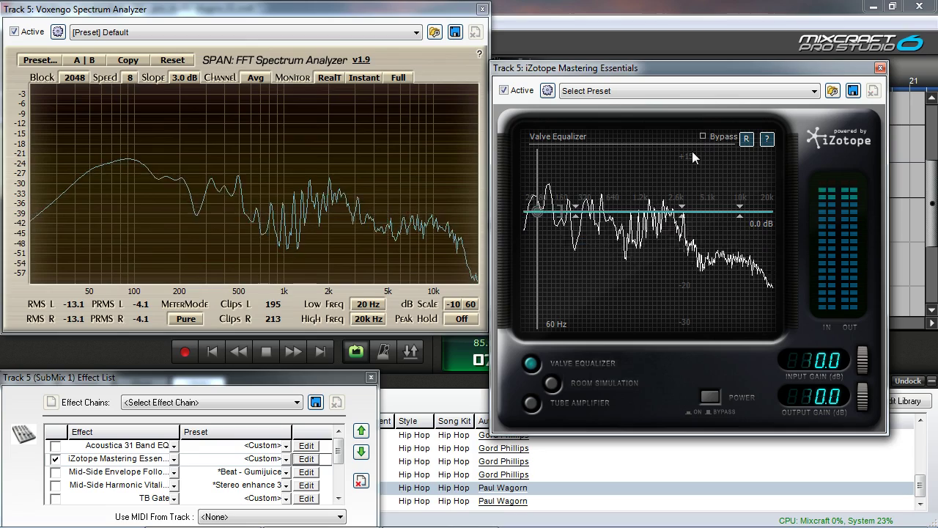
Shape the EQ: +2 dB near 246 Hz, about −6 dB near 3 kHz, narrow peak near 11 kHz (Q 4.09).
{"action": "left_click_drag", "start_coordinate": [537, 211], "coordinate": [571, 192]}
{"action": "left_click_drag", "start_coordinate": [682, 207], "coordinate": [682, 230]}
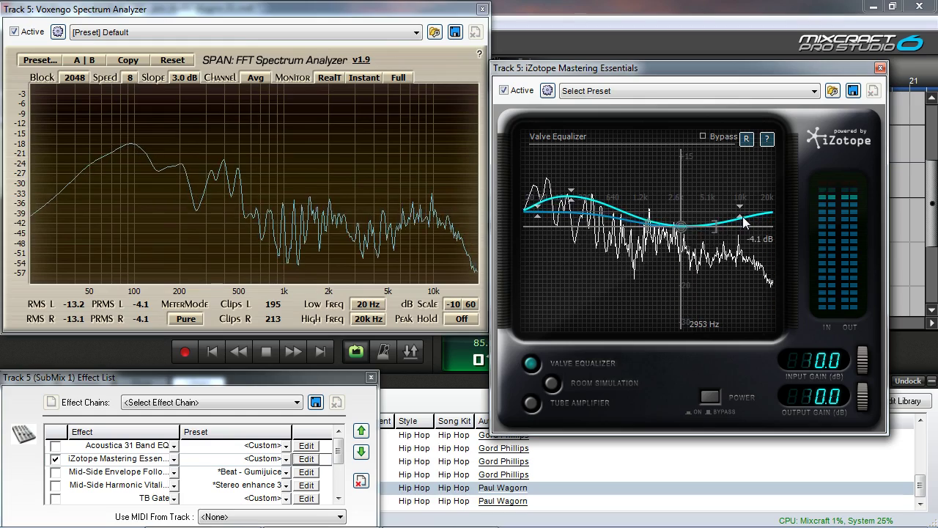
{"action": "left_click_drag", "start_coordinate": [741, 215], "coordinate": [748, 172]}
{"action": "scroll", "coordinate": [748, 172], "scroll_direction": "up", "scroll_amount": 10}
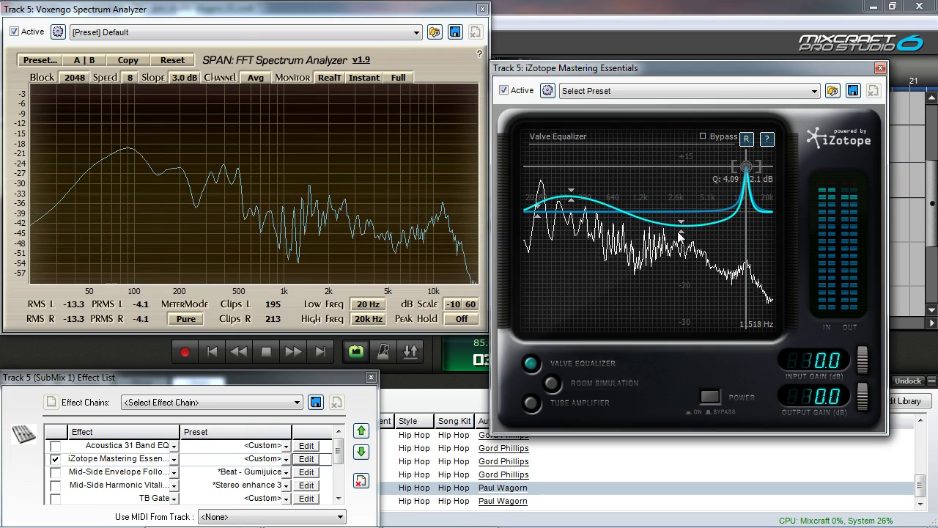
{"action": "scroll", "coordinate": [747, 172], "scroll_direction": "down", "scroll_amount": 7}
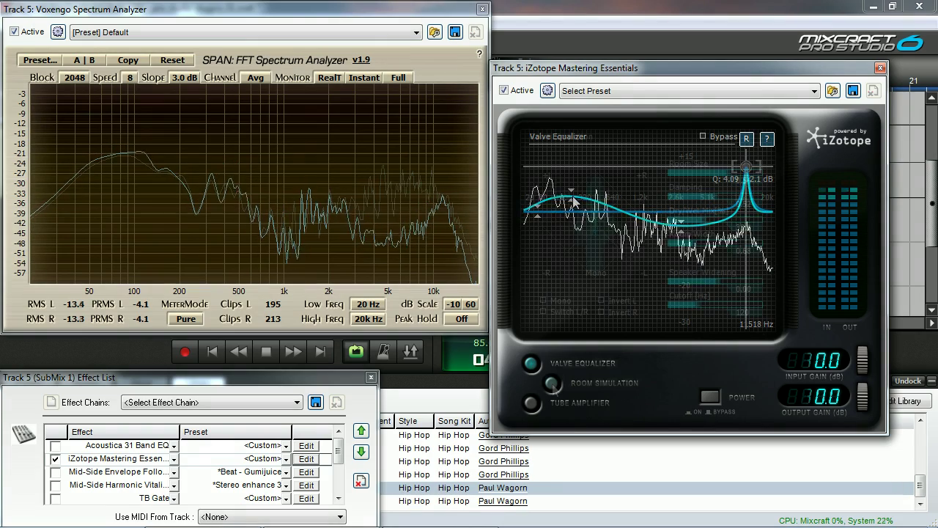
Re-enable Room Simulation and lower its dry/wet mix after trying it fully wet.
{"action": "left_click", "coordinate": [552, 383]}
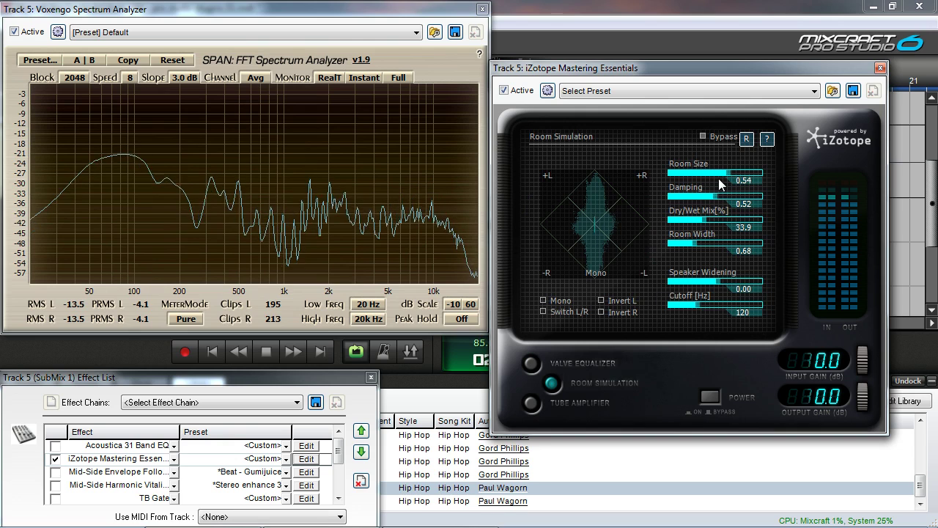
{"action": "left_click", "coordinate": [703, 135]}
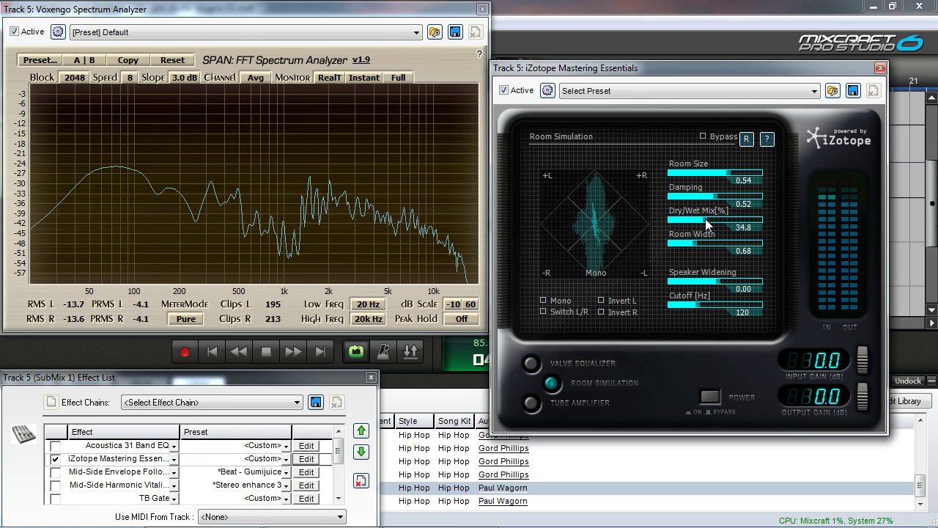
{"action": "left_click_drag", "start_coordinate": [706, 220], "coordinate": [763, 220]}
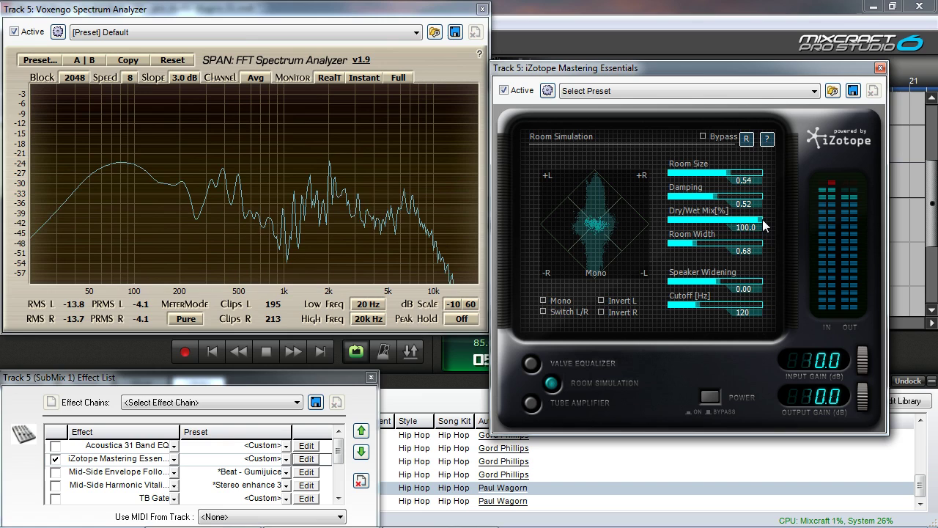
{"action": "left_click_drag", "start_coordinate": [763, 219], "coordinate": [698, 227]}
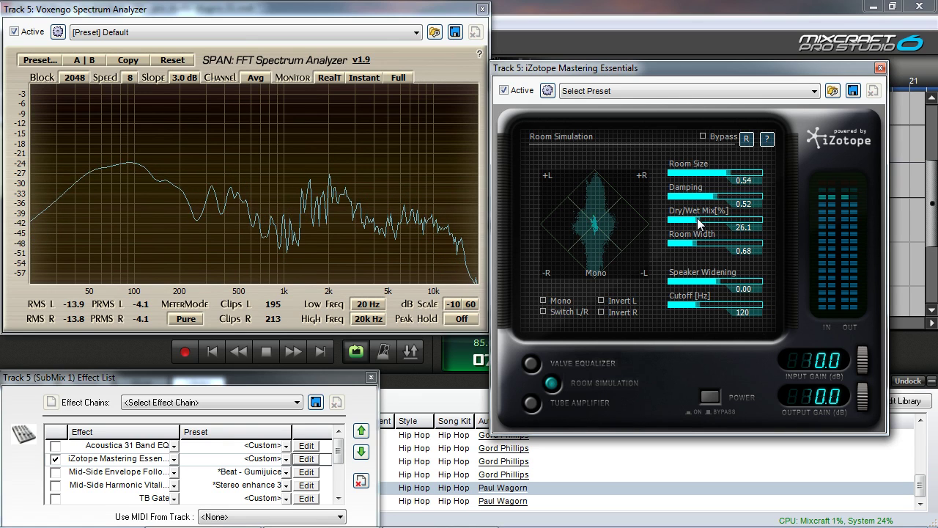
Compare with bypass, then lower the Tube Amplifier bass compression boost to 7.1.
{"action": "left_click", "coordinate": [704, 136]}
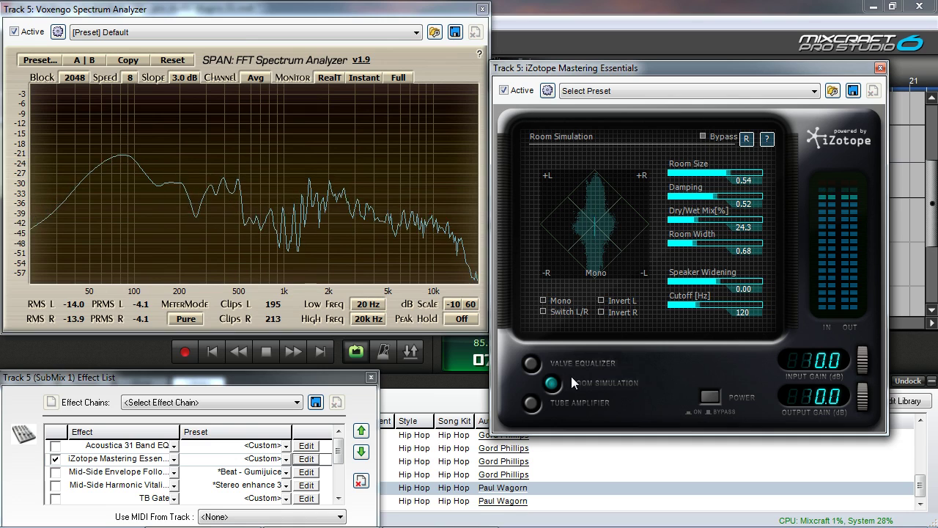
{"action": "left_click", "coordinate": [531, 403]}
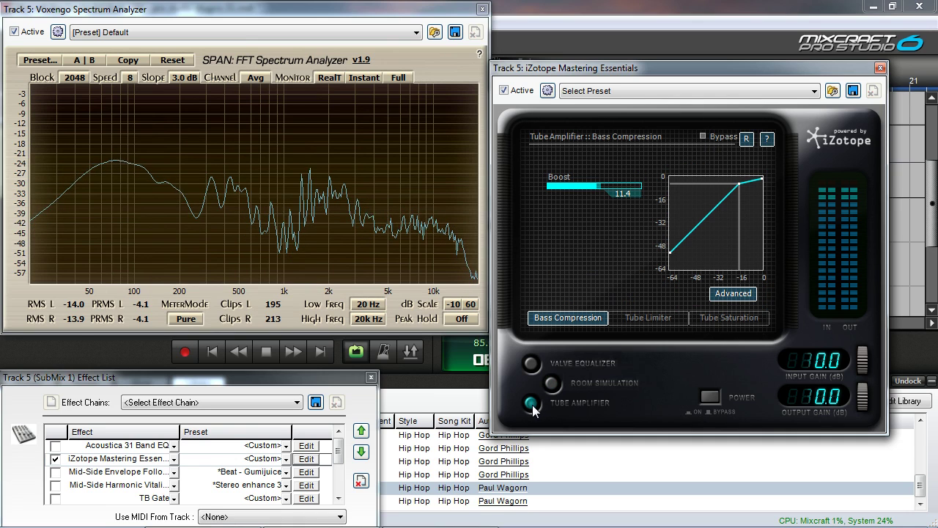
{"action": "left_click", "coordinate": [703, 136]}
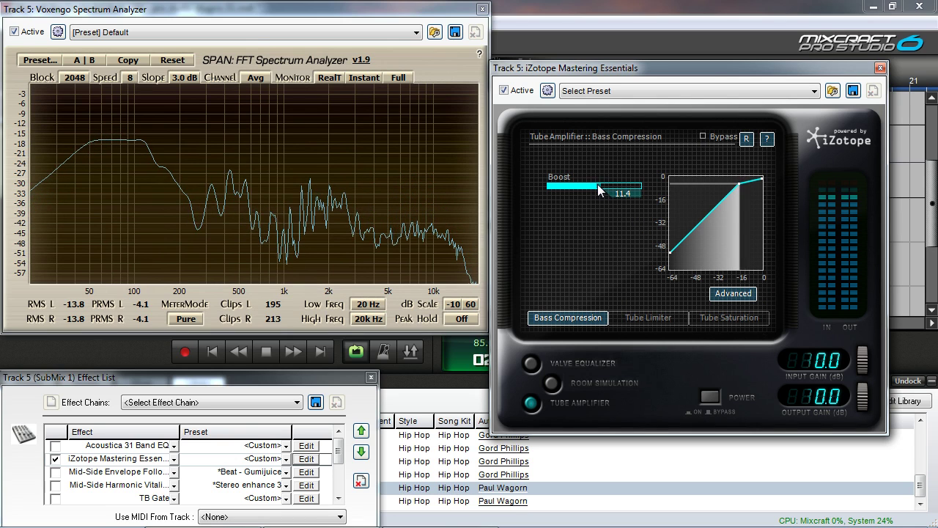
{"action": "left_click_drag", "start_coordinate": [587, 190], "coordinate": [581, 186]}
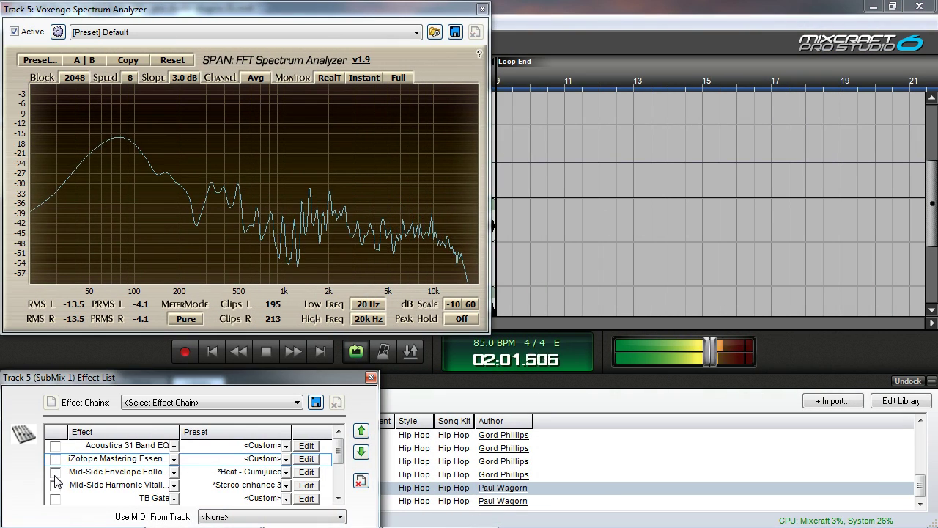
Enable Mid-Side Envelope Follower+ and try its Music - Funky vibes 2 preset.
{"action": "left_click", "coordinate": [56, 472]}
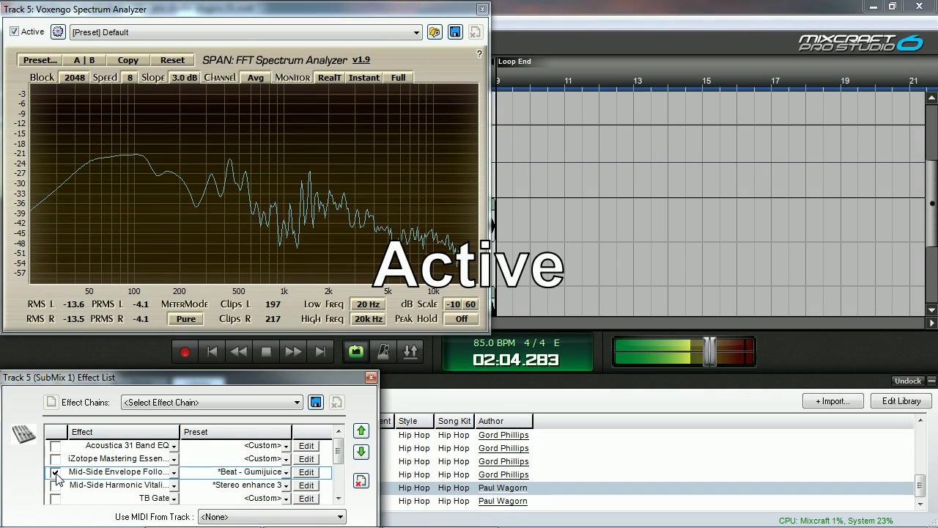
{"action": "left_click", "coordinate": [307, 472]}
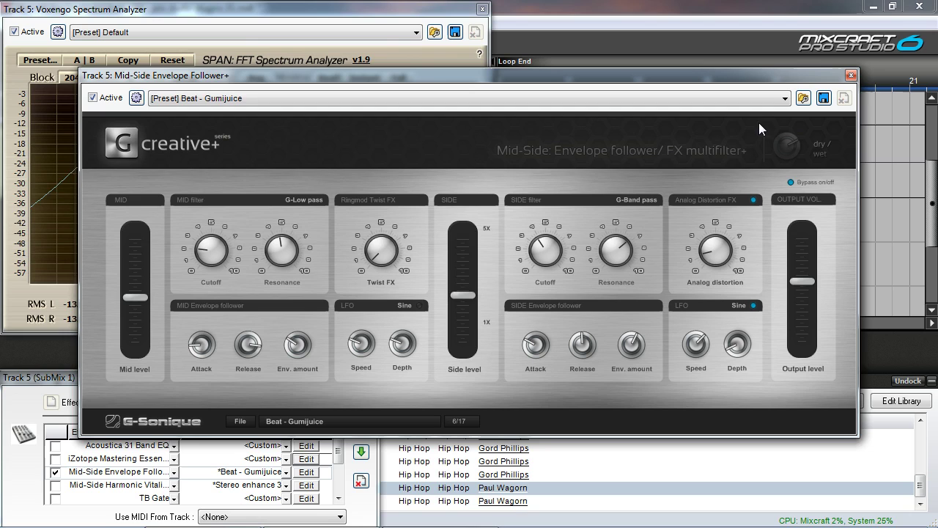
{"action": "left_click", "coordinate": [369, 101]}
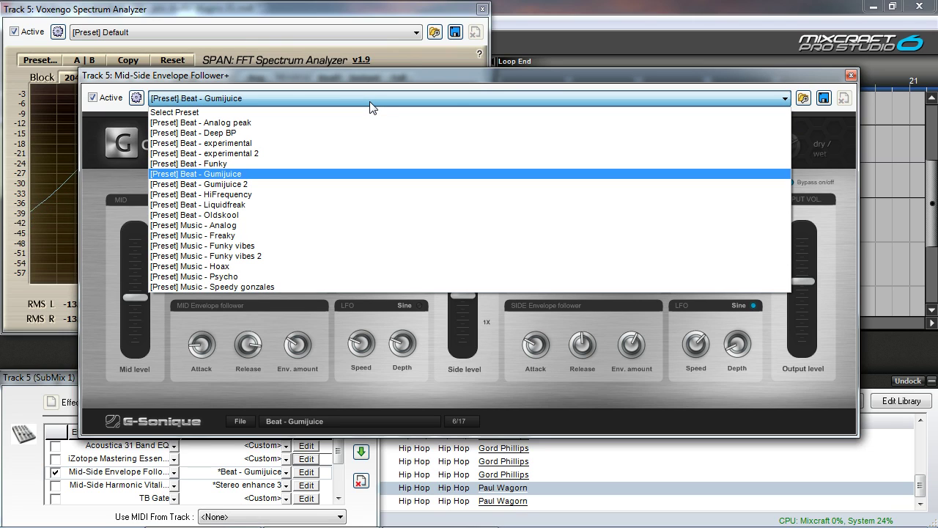
{"action": "left_click", "coordinate": [305, 256]}
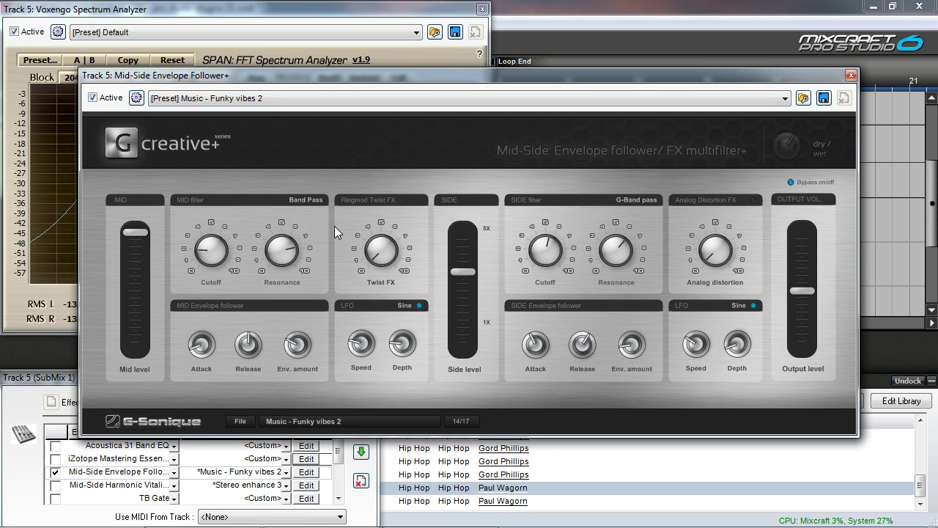
Try the Music - Funky vibes preset, then settle on Beat - Oldskool.
{"action": "left_click", "coordinate": [314, 98]}
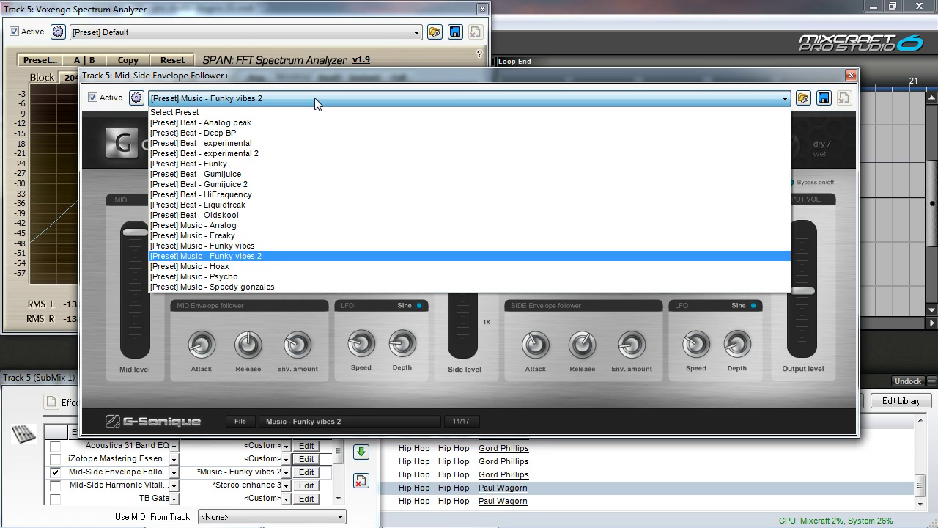
{"action": "left_click", "coordinate": [283, 247]}
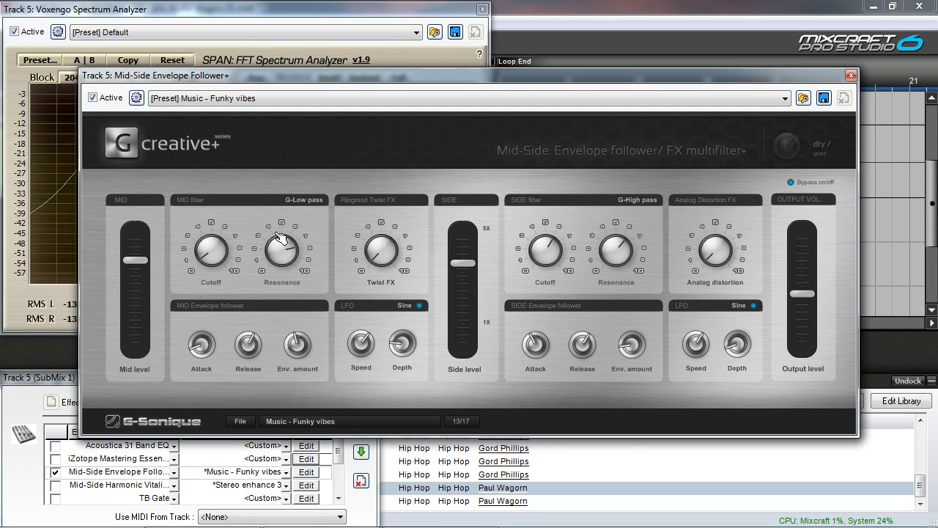
{"action": "left_click", "coordinate": [272, 98]}
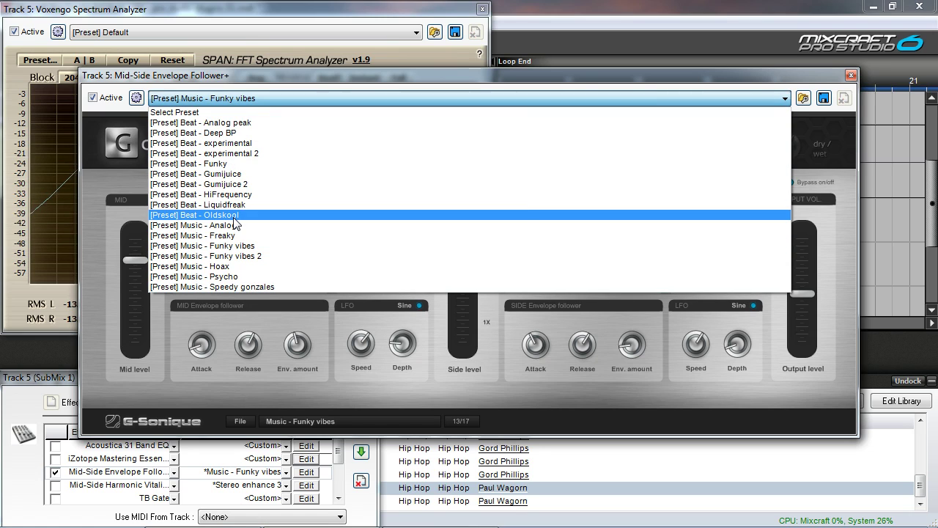
{"action": "left_click", "coordinate": [235, 217]}
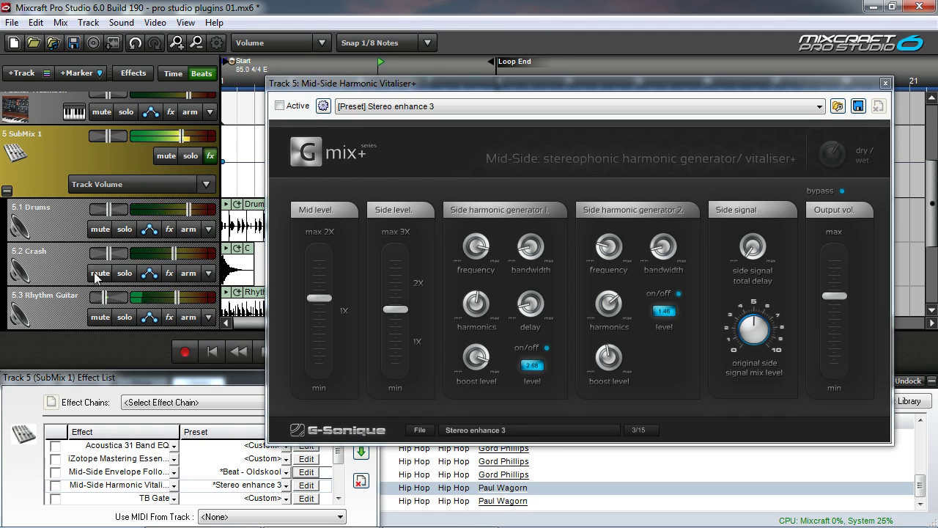
Solo Rhythm Guitar, activate Harmonic Vitaliser+, try Significant stereo 2, then Fat and Deep stereo.
{"action": "left_click", "coordinate": [124, 317]}
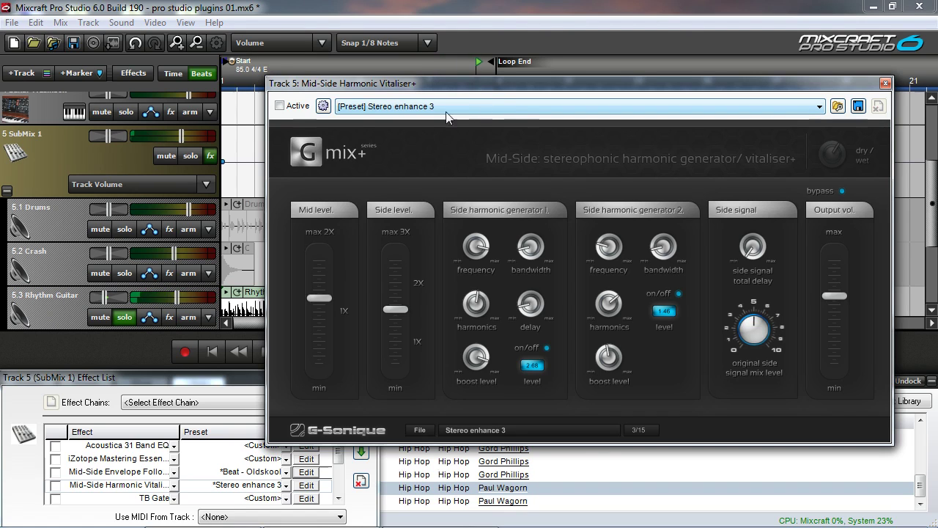
{"action": "left_click", "coordinate": [280, 106]}
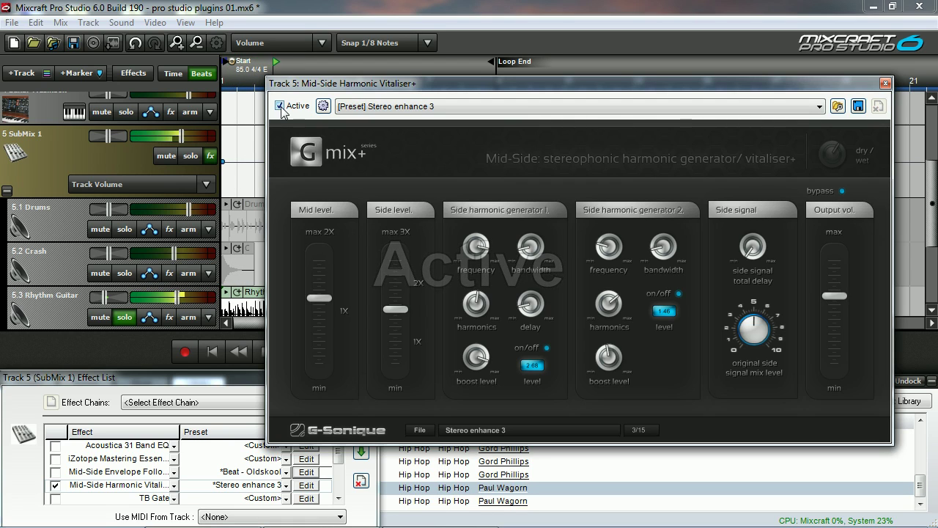
{"action": "left_click", "coordinate": [443, 107]}
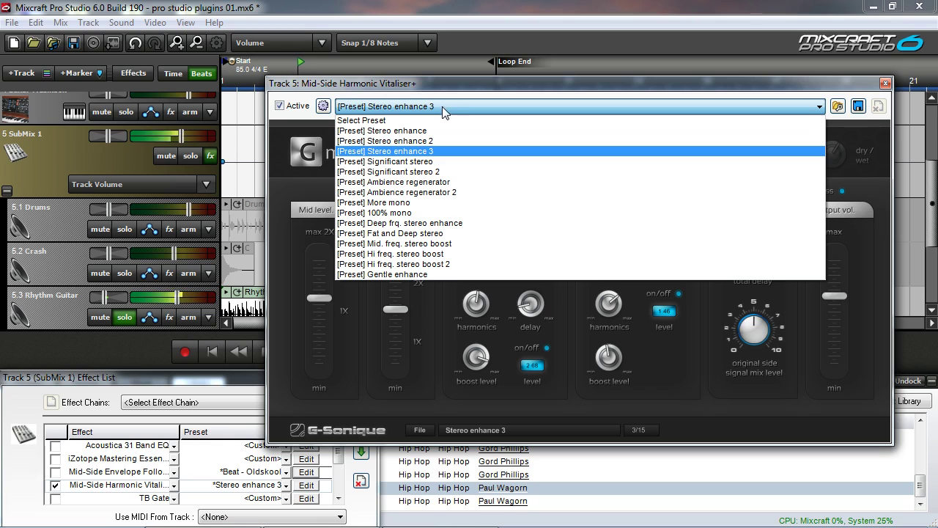
{"action": "left_click", "coordinate": [433, 173]}
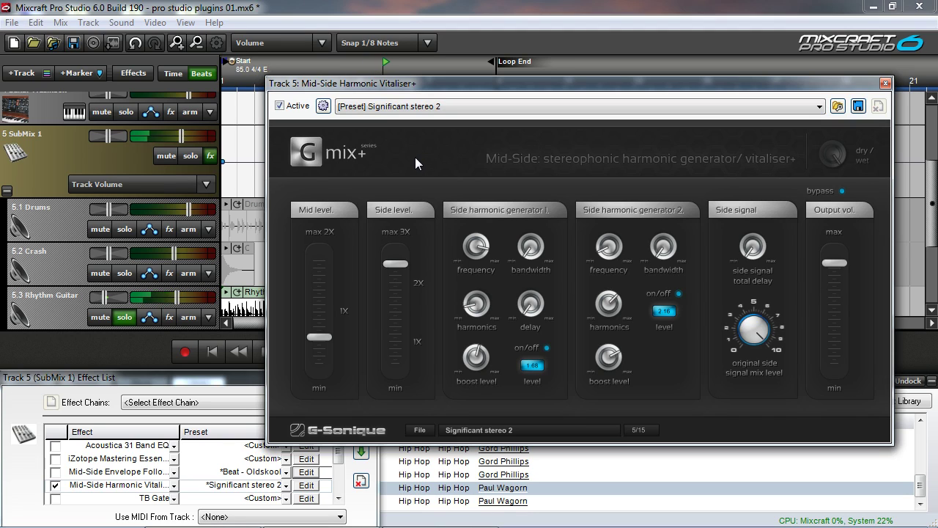
{"action": "left_click", "coordinate": [422, 112]}
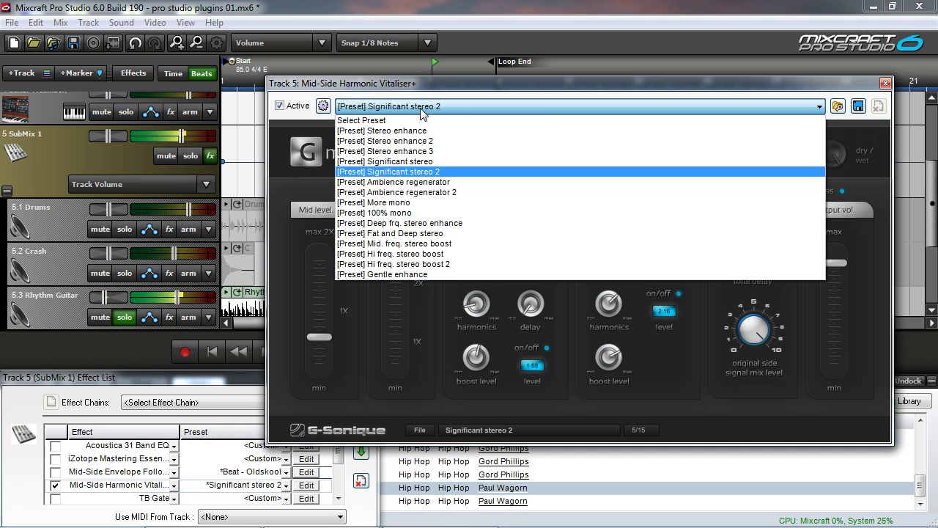
{"action": "left_click", "coordinate": [414, 232]}
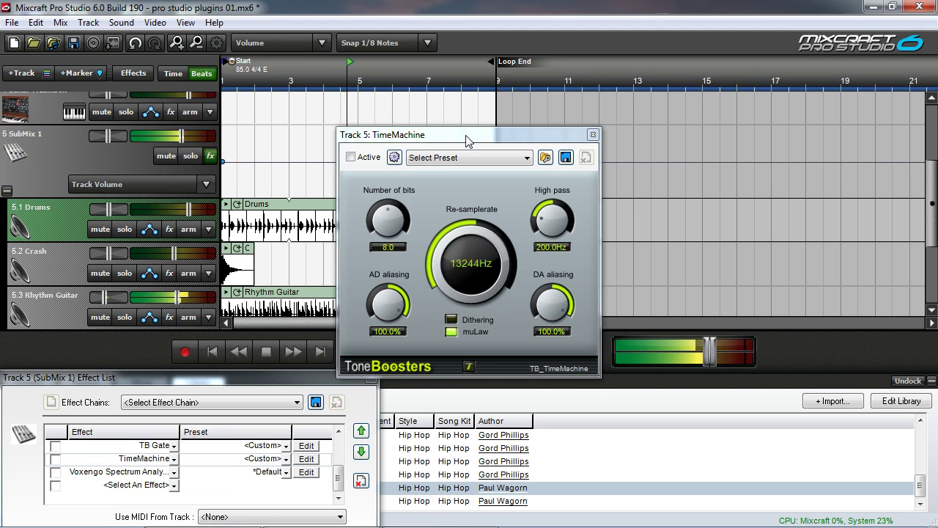
Activate TimeMachine and lower its re-sample rate to about 3545 Hz.
{"action": "left_click", "coordinate": [351, 157]}
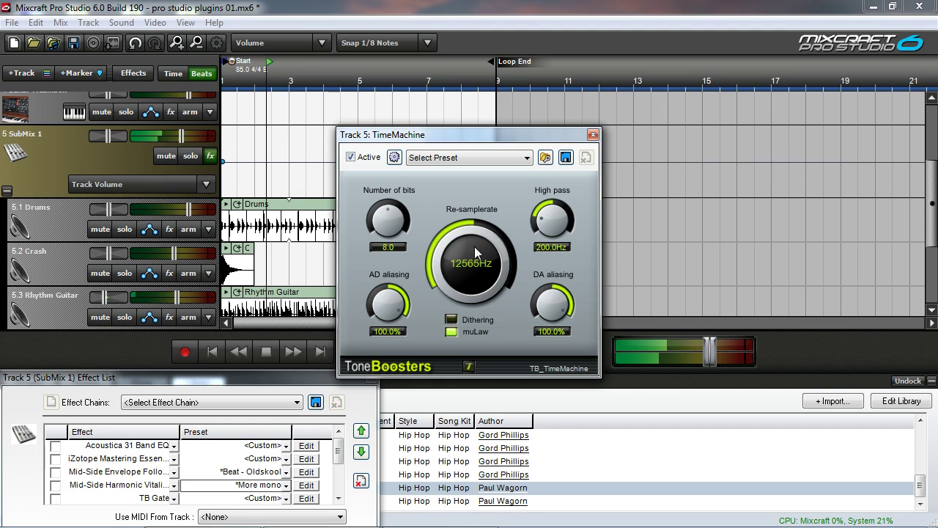
{"action": "left_click_drag", "start_coordinate": [474, 248], "coordinate": [477, 262]}
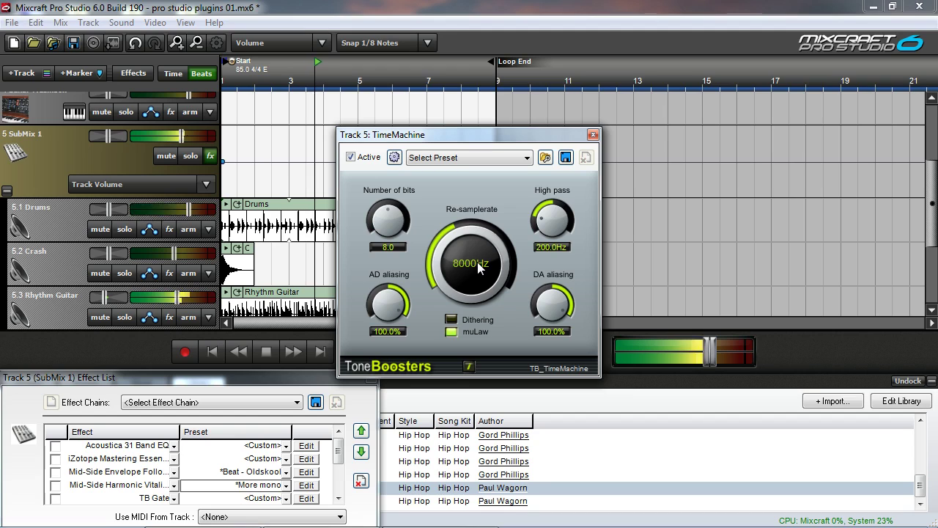
{"action": "left_click_drag", "start_coordinate": [477, 262], "coordinate": [482, 323]}
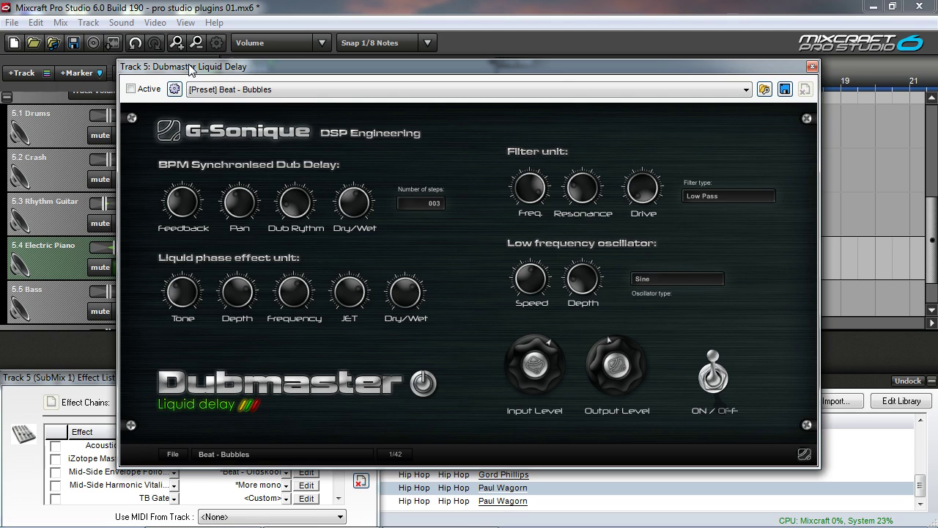
Activate Dubmaster Liquid Delay on Electric Piano and load its Beat - Dub preset.
{"action": "left_click_drag", "start_coordinate": [189, 68], "coordinate": [257, 318]}
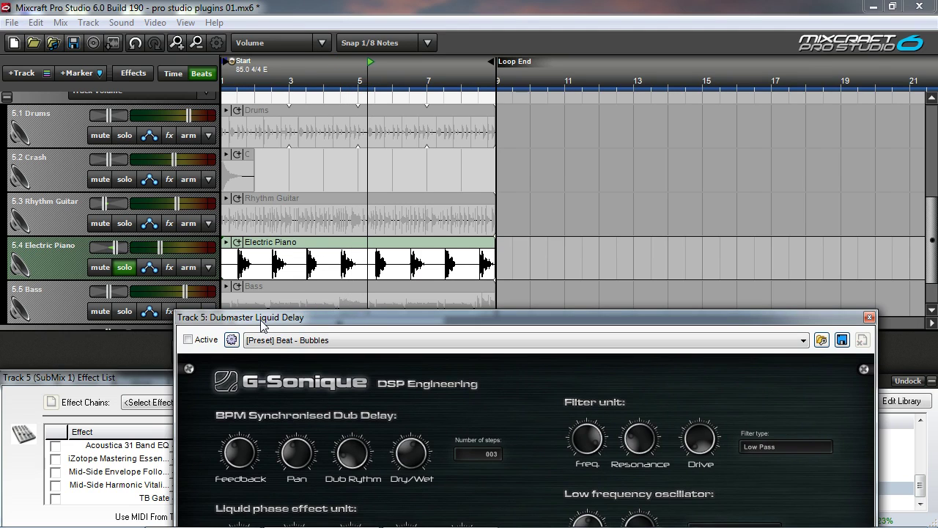
{"action": "left_click_drag", "start_coordinate": [261, 325], "coordinate": [208, 85]}
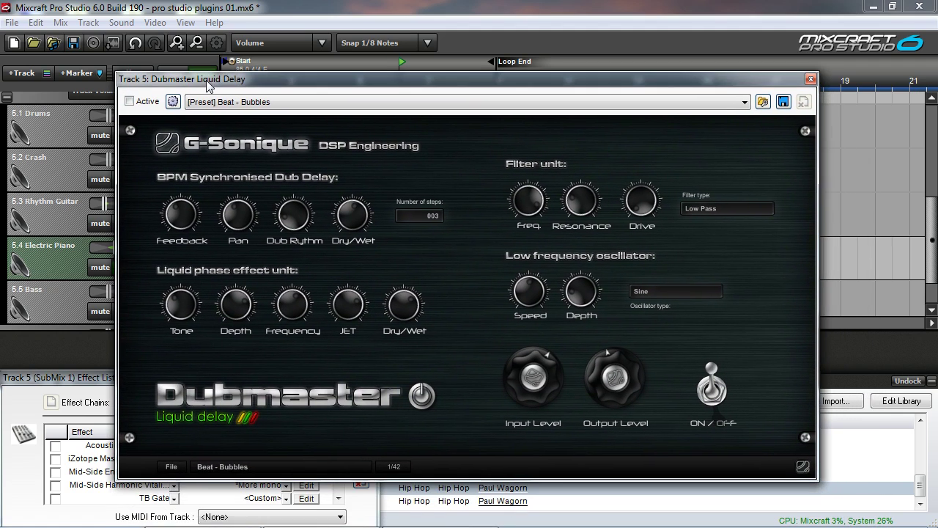
{"action": "left_click", "coordinate": [130, 102]}
{"action": "left_click", "coordinate": [320, 109]}
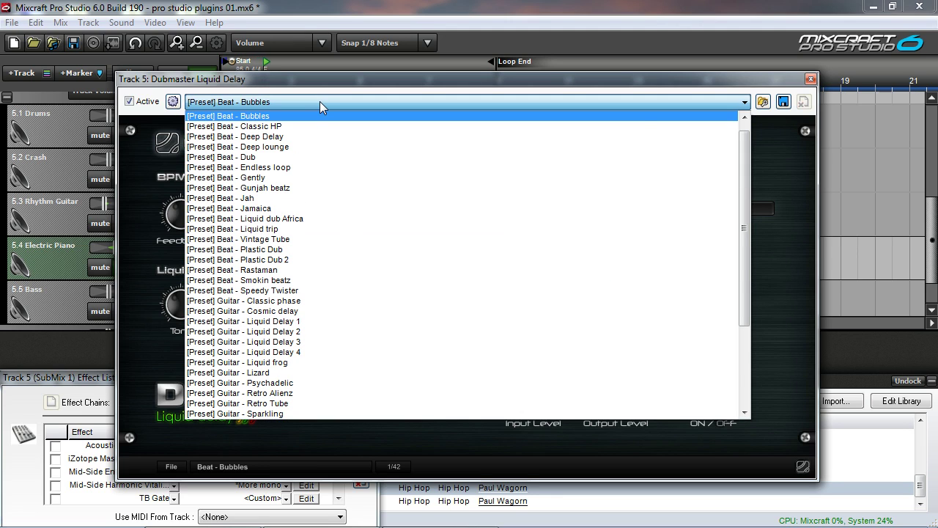
{"action": "left_click", "coordinate": [280, 158]}
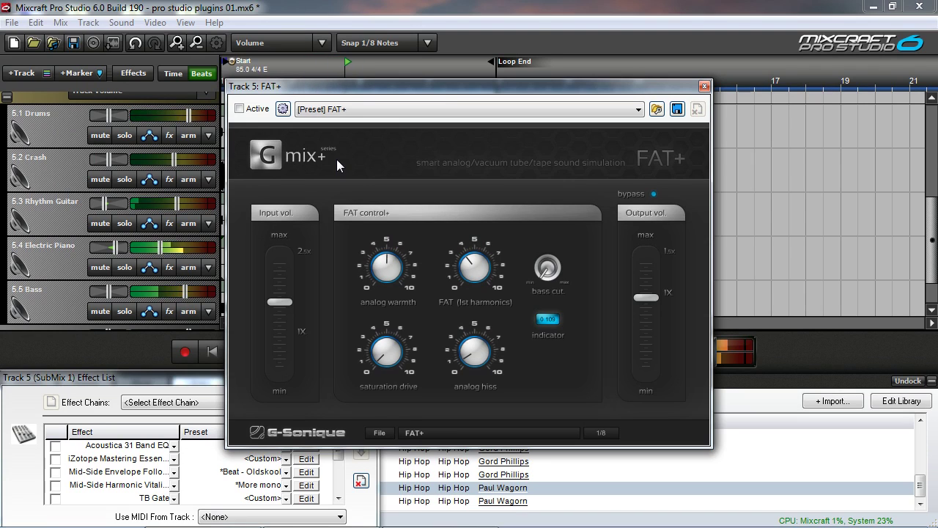
Switch on track 5's FAT+ plugin and bring up the Ferox Tape Emulator.
{"action": "left_click", "coordinate": [239, 109]}
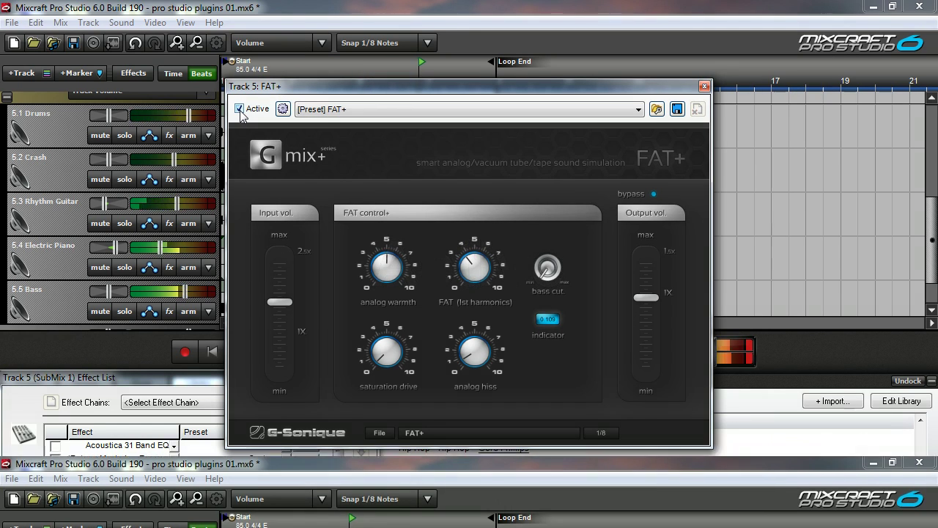
{"action": "left_click", "coordinate": [463, 525]}
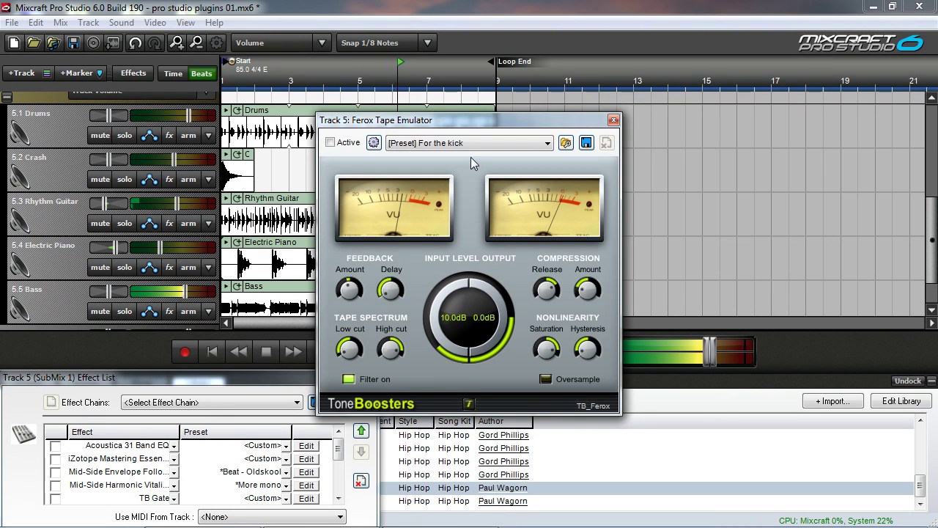
Load the Default Ferox preset and switch the Ferox Tape Emulator on.
{"action": "left_click", "coordinate": [465, 145]}
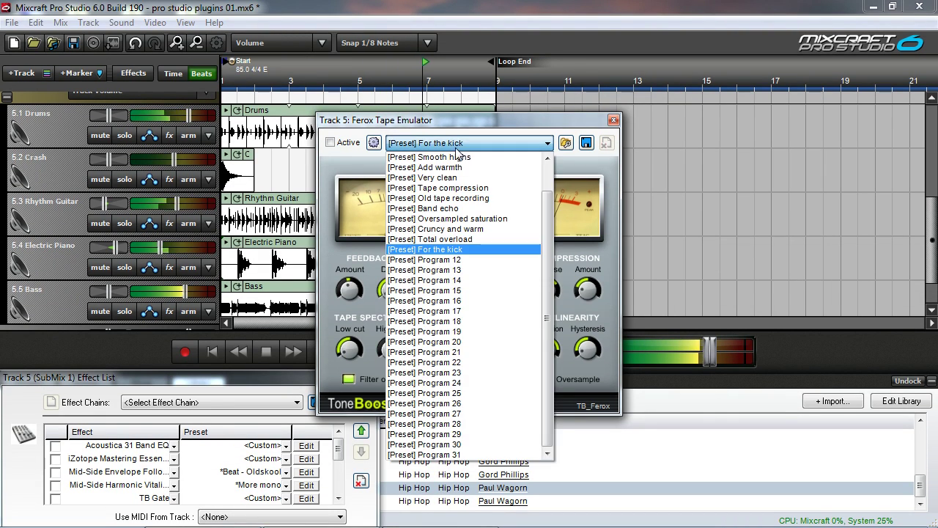
{"action": "left_click", "coordinate": [444, 167]}
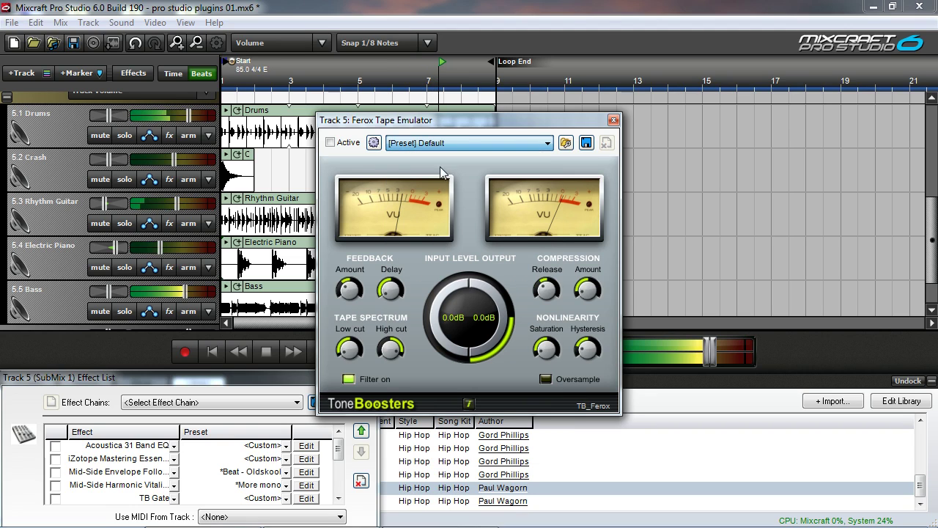
{"action": "left_click", "coordinate": [330, 143]}
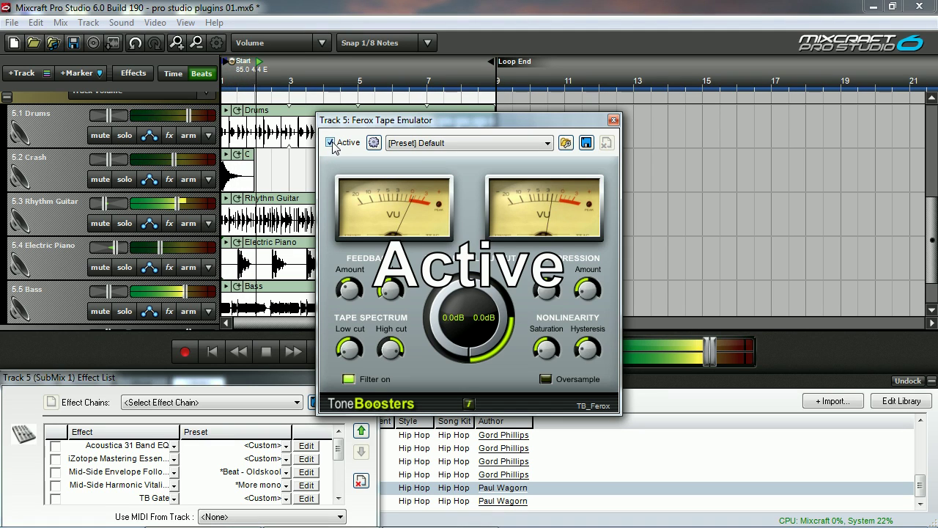
Try the Add warmth preset, then settle on For the kick.
{"action": "left_click", "coordinate": [468, 145]}
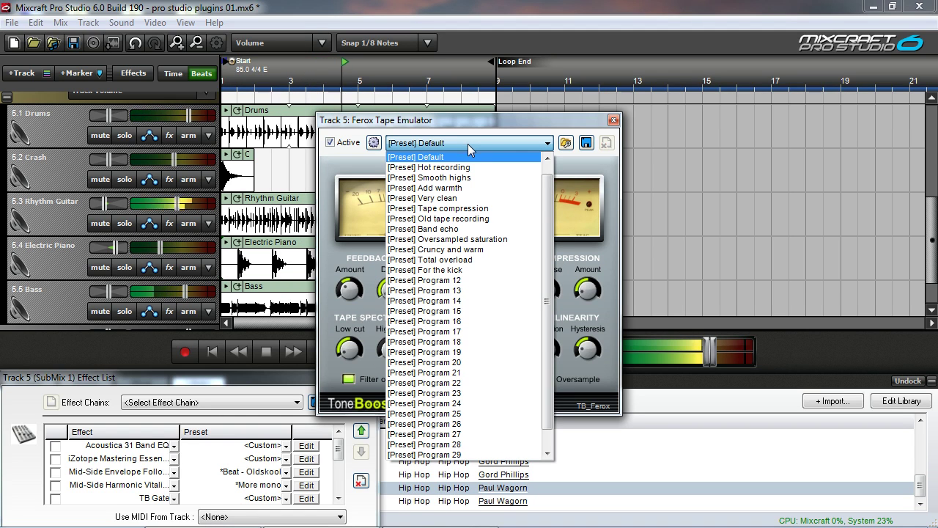
{"action": "left_click", "coordinate": [466, 189]}
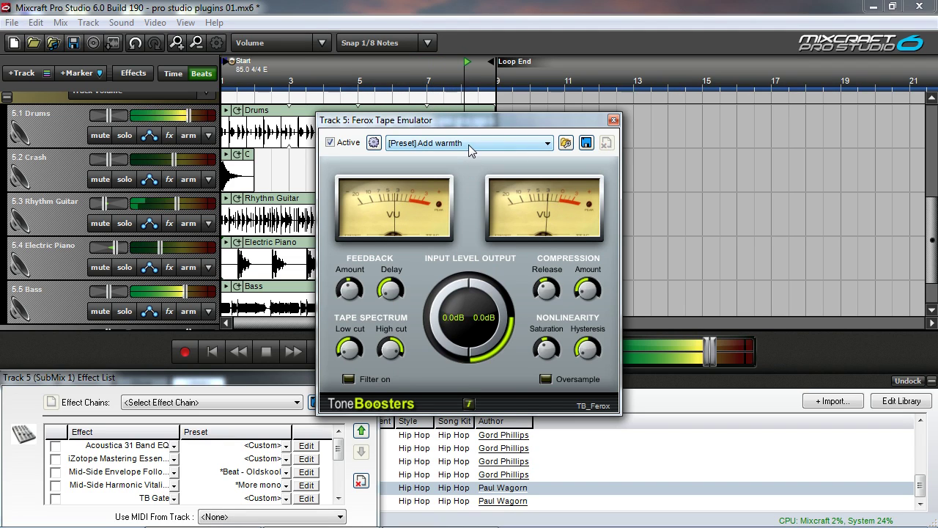
{"action": "left_click", "coordinate": [469, 144]}
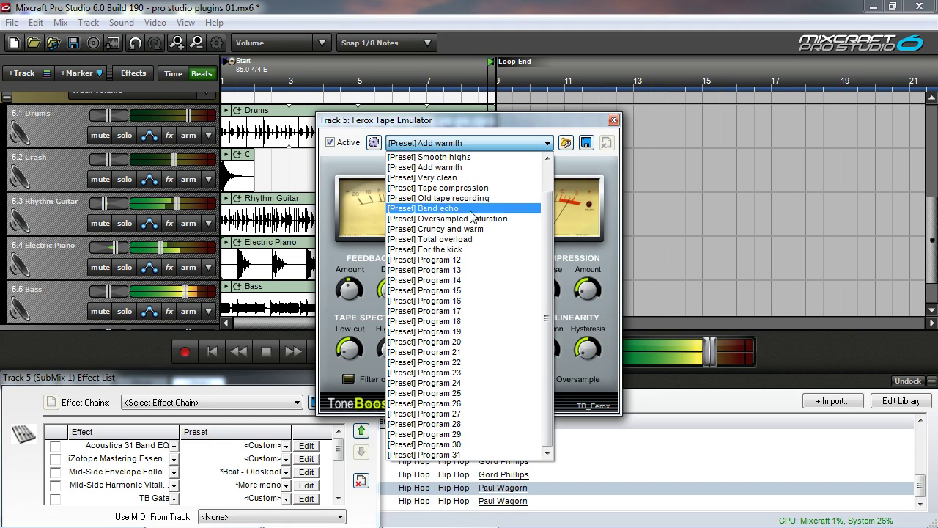
{"action": "left_click", "coordinate": [459, 250]}
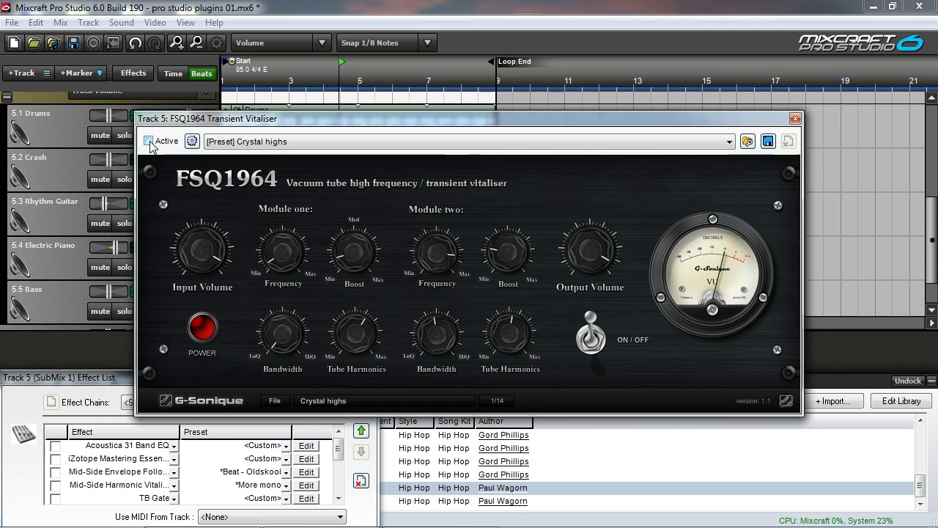
Switch on the FSQ1964 Transient Vitaliser to hear its Crystal highs preset.
{"action": "left_click", "coordinate": [150, 142]}
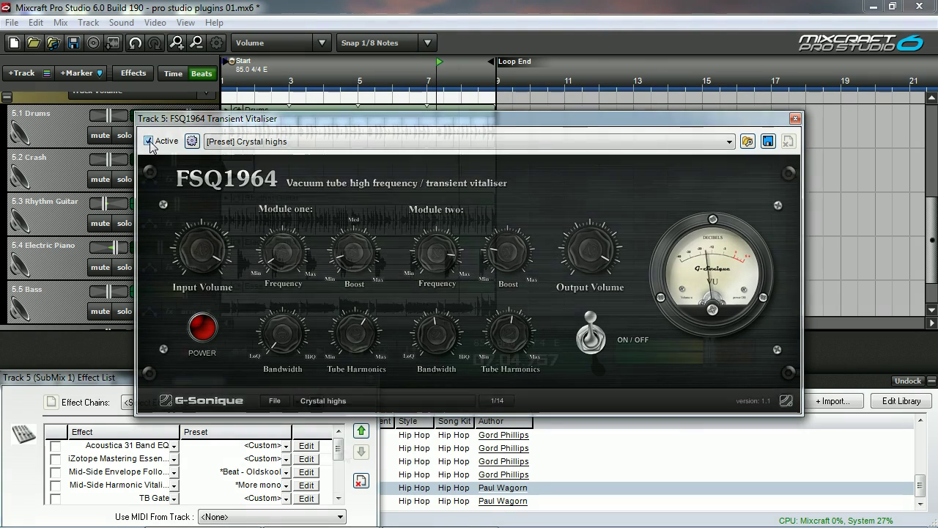
Open the Mid-Side Stereophase Filter and TB Parametric Equalizer windows side by side.
{"action": "scroll", "coordinate": [342, 487], "scroll_direction": "up", "scroll_amount": 2}
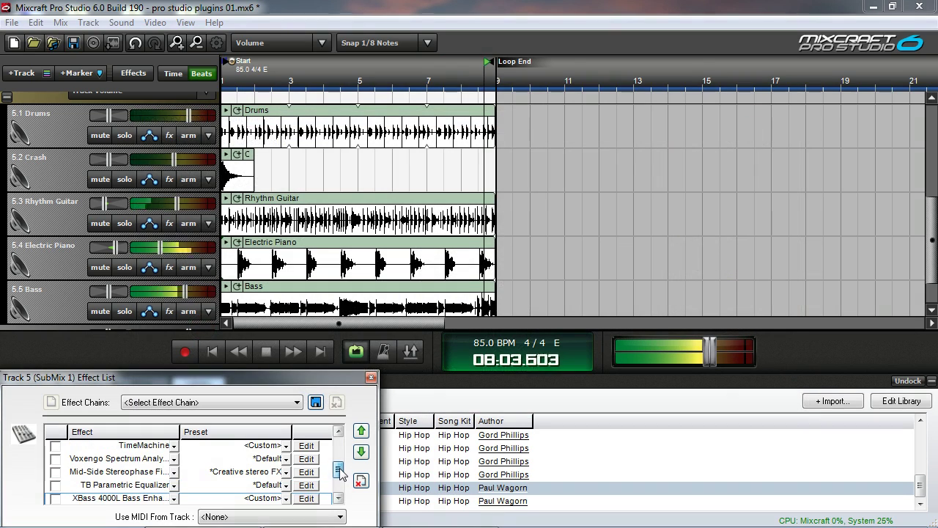
{"action": "scroll", "coordinate": [341, 477], "scroll_direction": "down", "scroll_amount": 1}
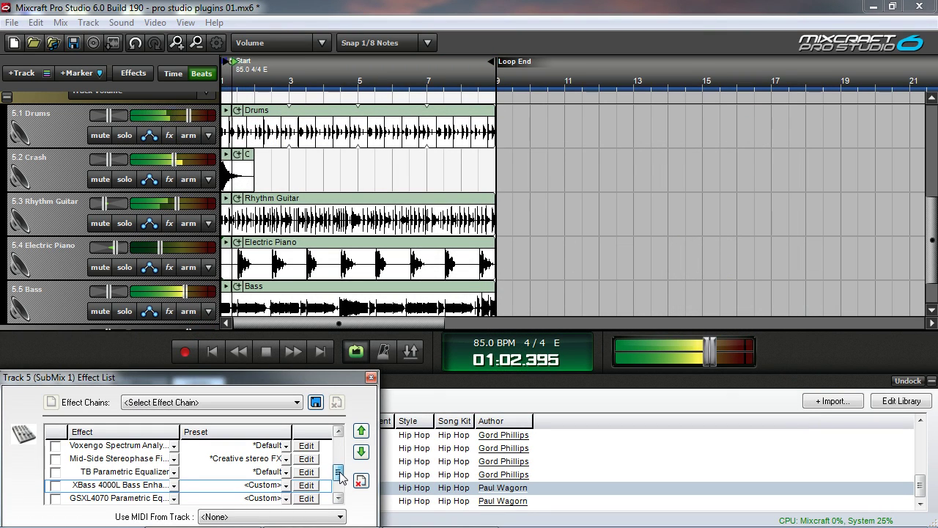
{"action": "scroll", "coordinate": [340, 476], "scroll_direction": "down", "scroll_amount": 1}
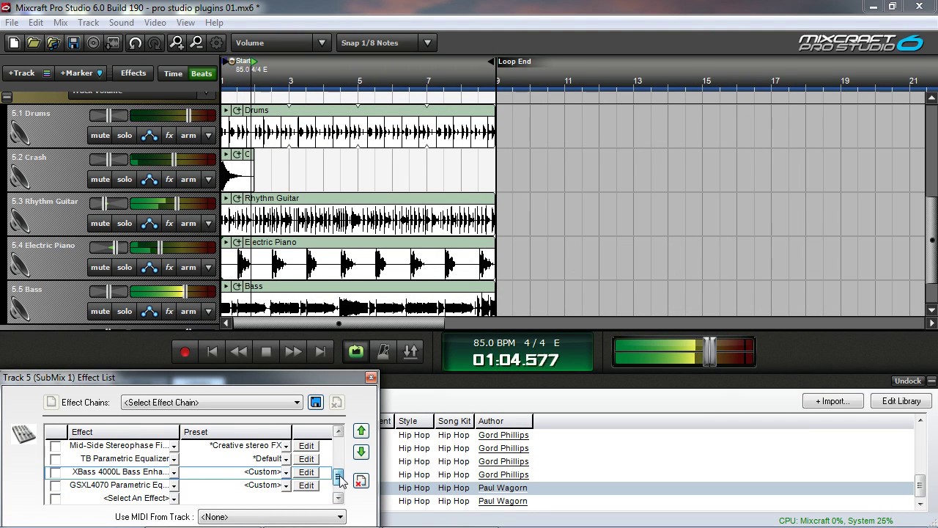
{"action": "left_click", "coordinate": [311, 447]}
{"action": "left_click_drag", "start_coordinate": [374, 96], "coordinate": [512, 20]}
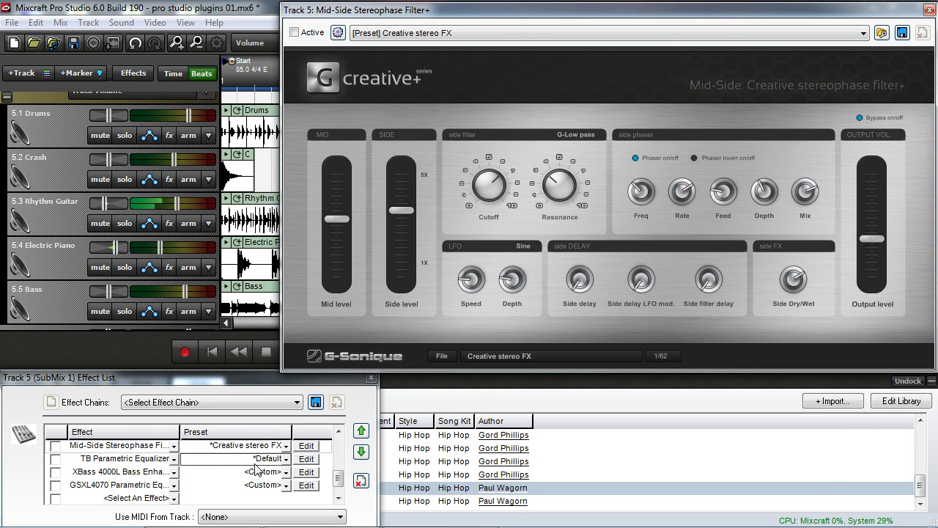
{"action": "left_click", "coordinate": [308, 460]}
{"action": "left_click", "coordinate": [310, 462]}
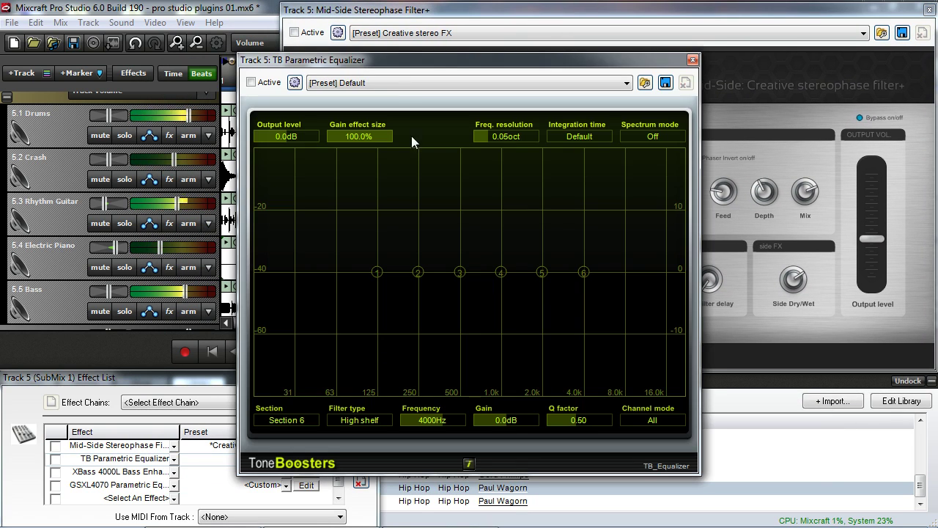
{"action": "left_click_drag", "start_coordinate": [405, 69], "coordinate": [164, 14]}
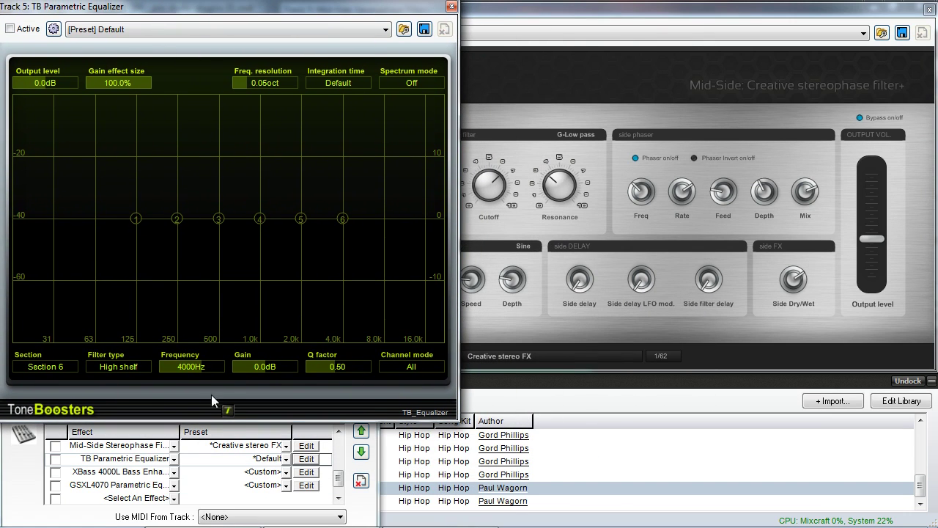
Open the XBass 4000L and GSXL4070 windows, then close both again.
{"action": "left_click", "coordinate": [307, 472]}
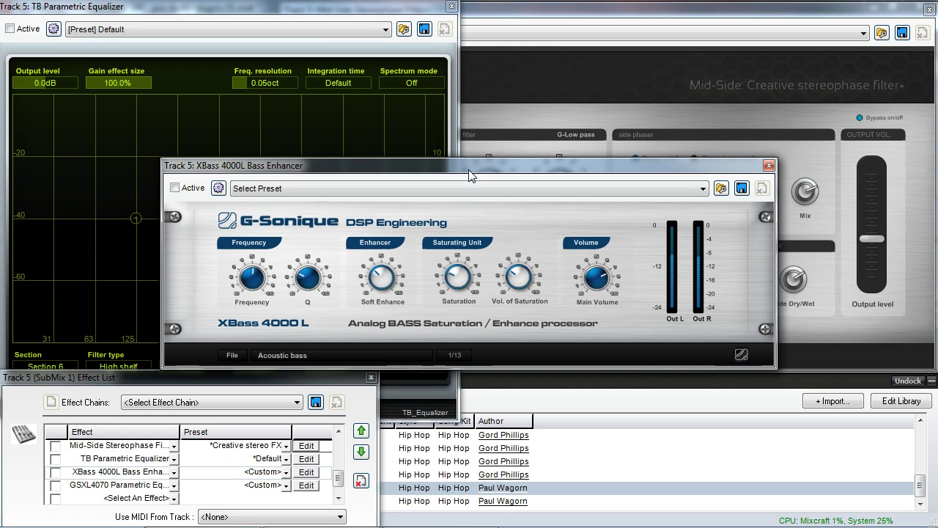
{"action": "left_click_drag", "start_coordinate": [470, 176], "coordinate": [528, 99]}
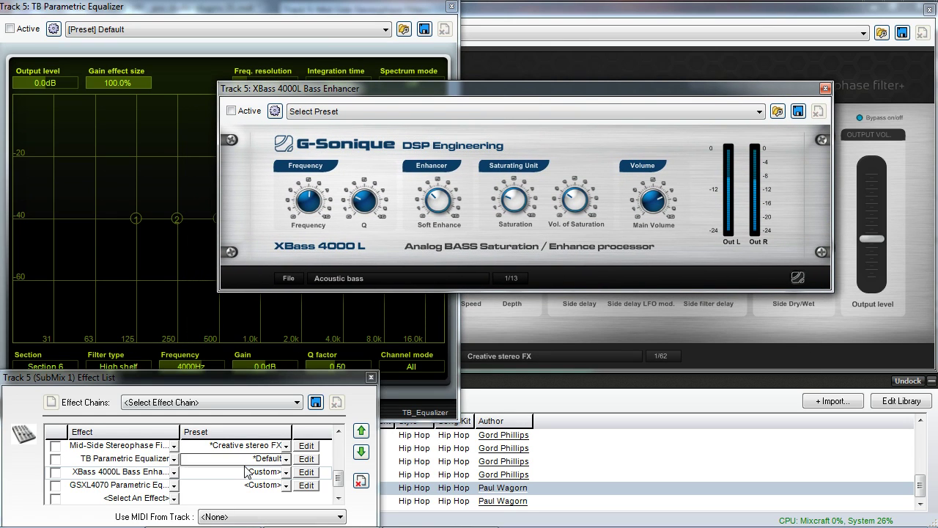
{"action": "left_click", "coordinate": [306, 485]}
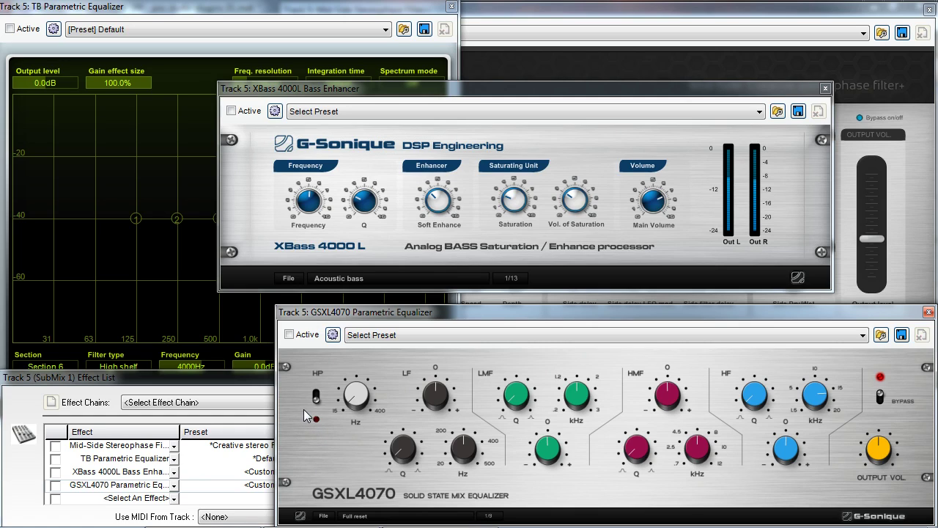
{"action": "left_click", "coordinate": [929, 312]}
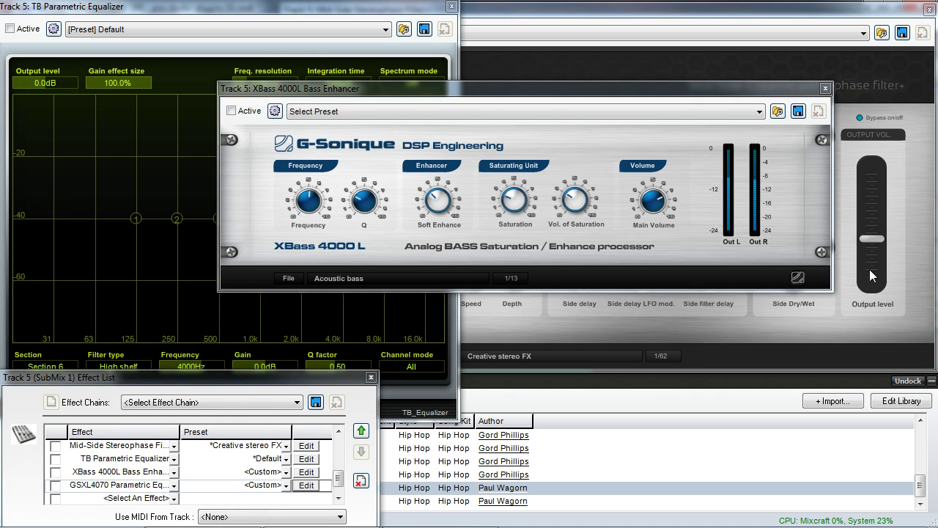
{"action": "left_click", "coordinate": [825, 88]}
Close the TB Parametric Equalizer and Mid-Side Stereophase Filter windows.
{"action": "left_click", "coordinate": [452, 6]}
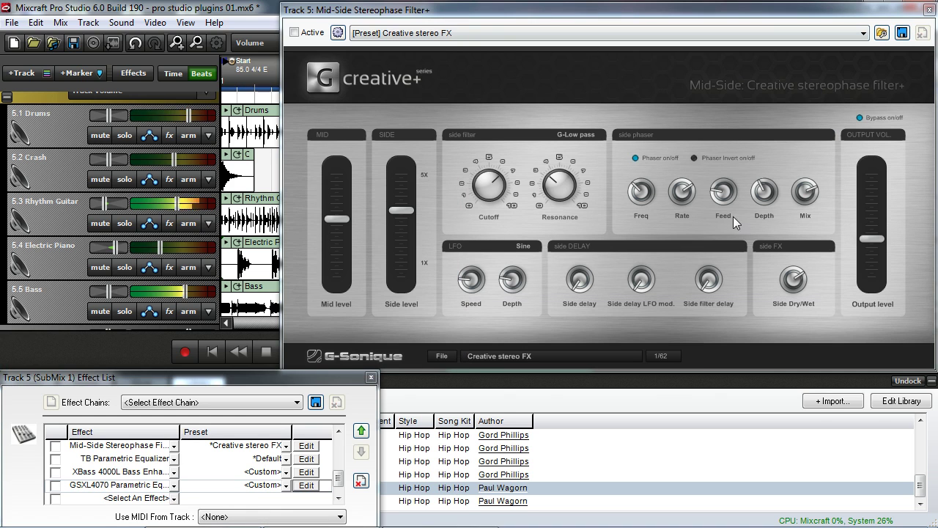
{"action": "left_click", "coordinate": [929, 7]}
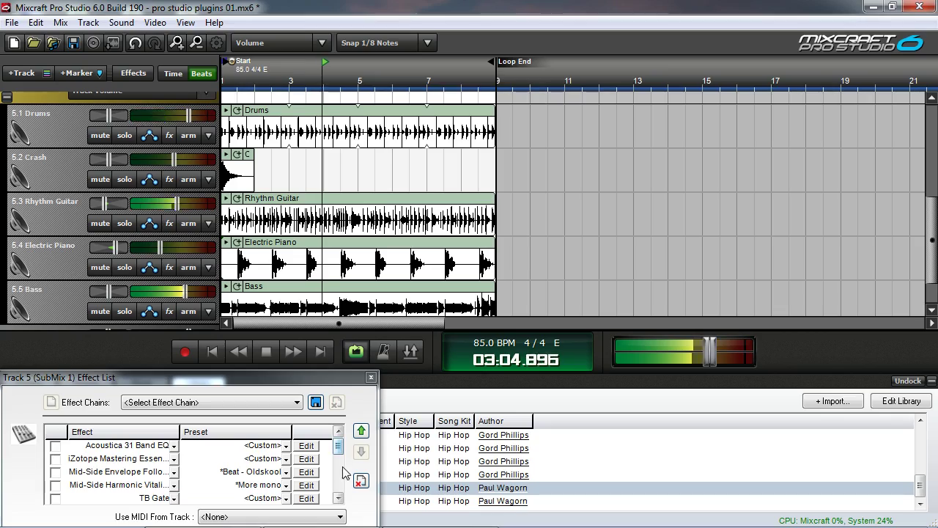
{"action": "left_click_drag", "start_coordinate": [337, 445], "coordinate": [341, 477]}
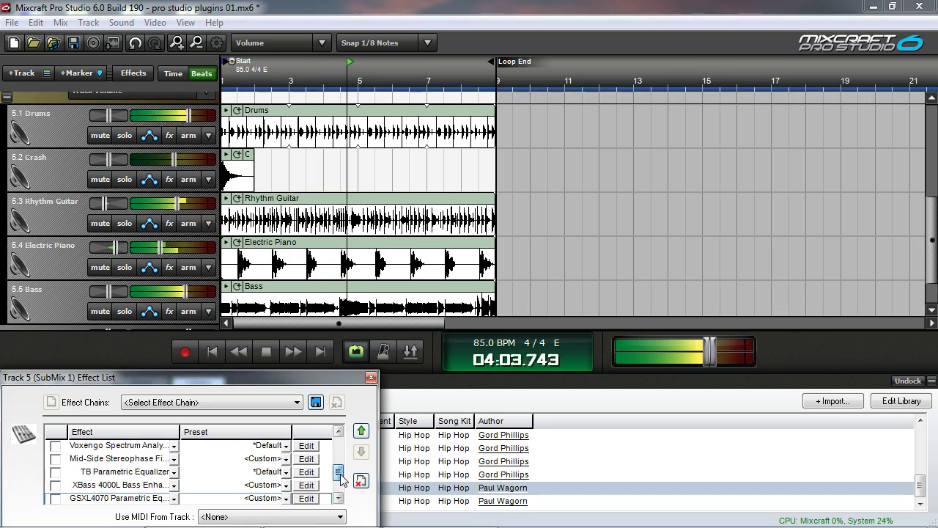